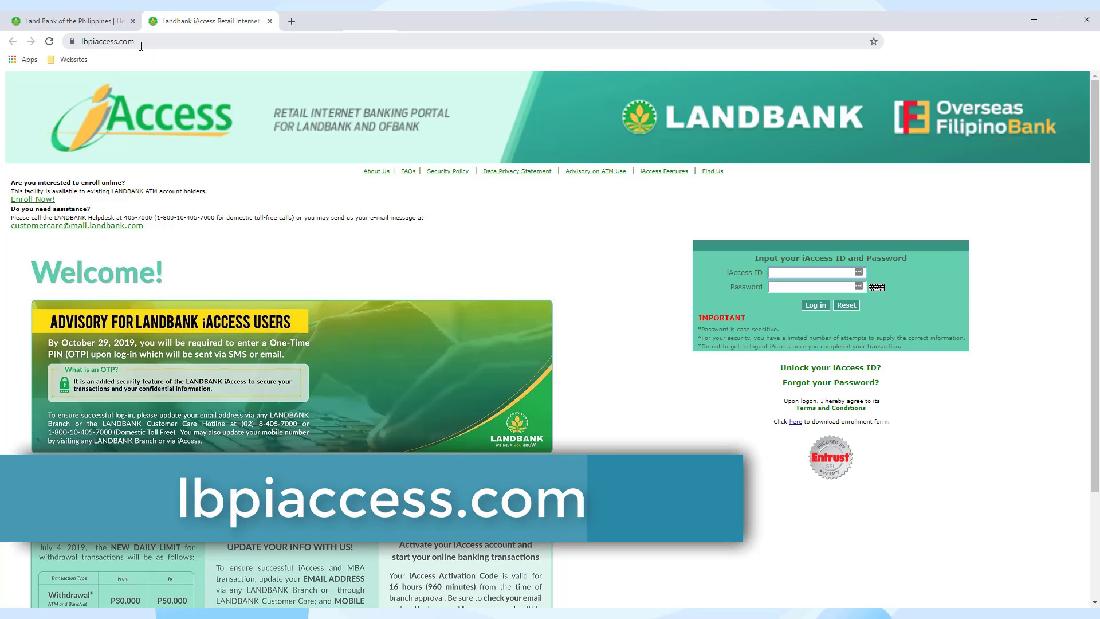
Step: Switch from the Landbank homepage tab to the iAccess retail login tab showing the lbpiaccess.com login form
{"action": "left_click", "coordinate": [84, 23]}
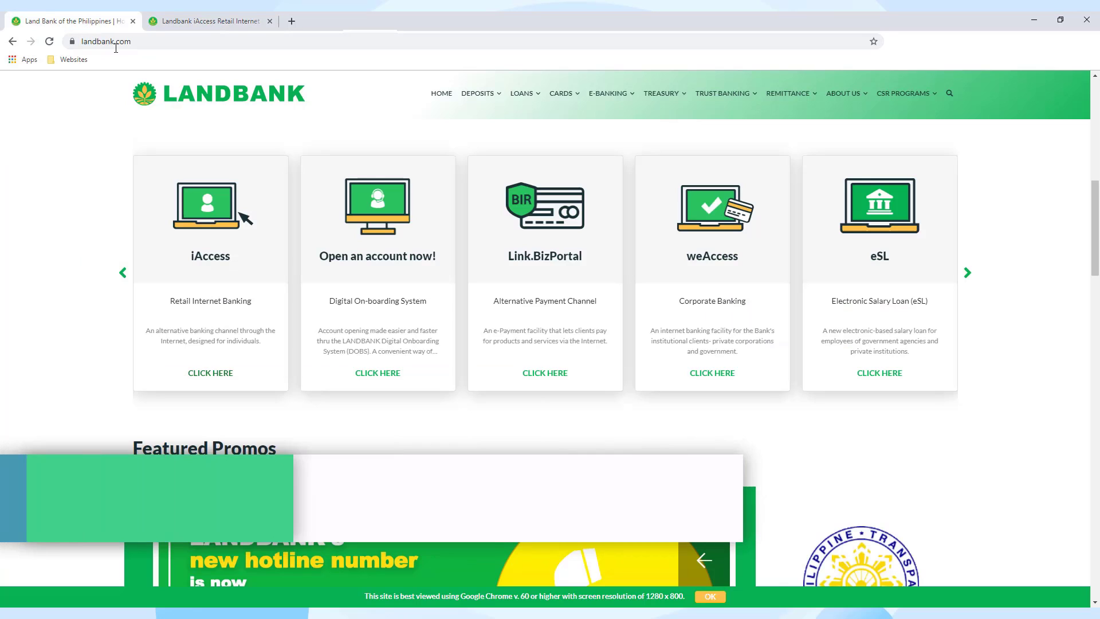
{"action": "left_click", "coordinate": [106, 41]}
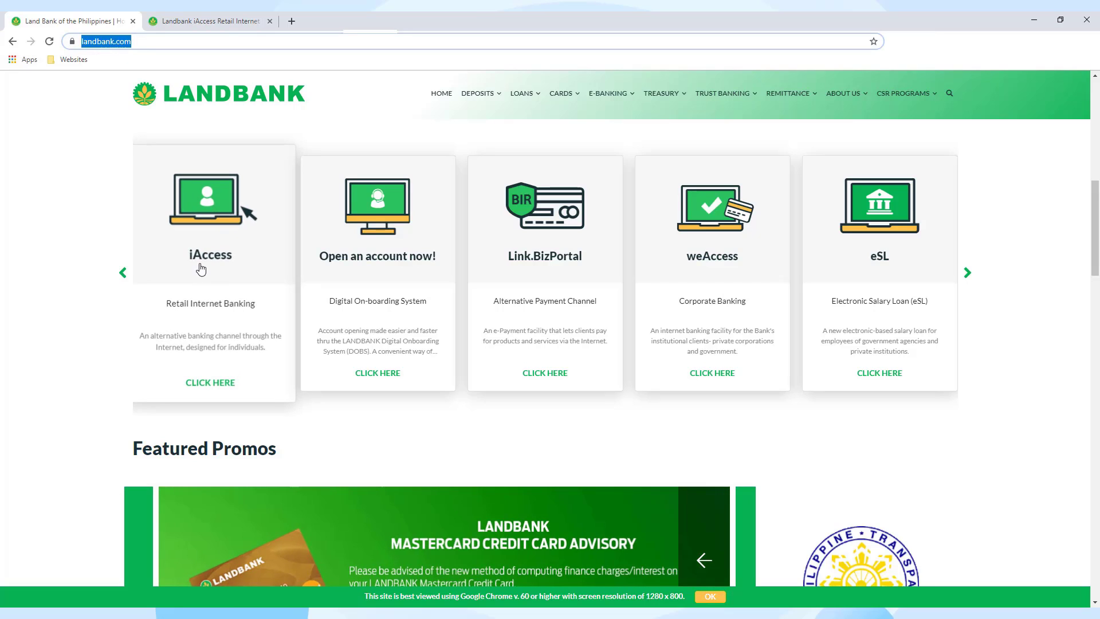
{"action": "left_click", "coordinate": [210, 23]}
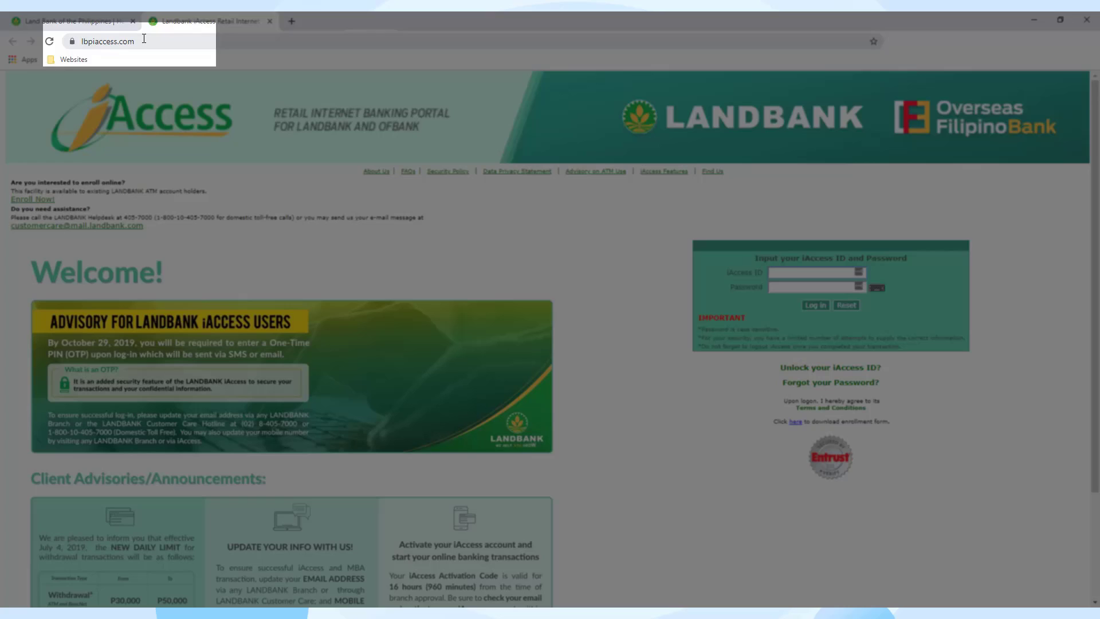
{"action": "left_click", "coordinate": [83, 41]}
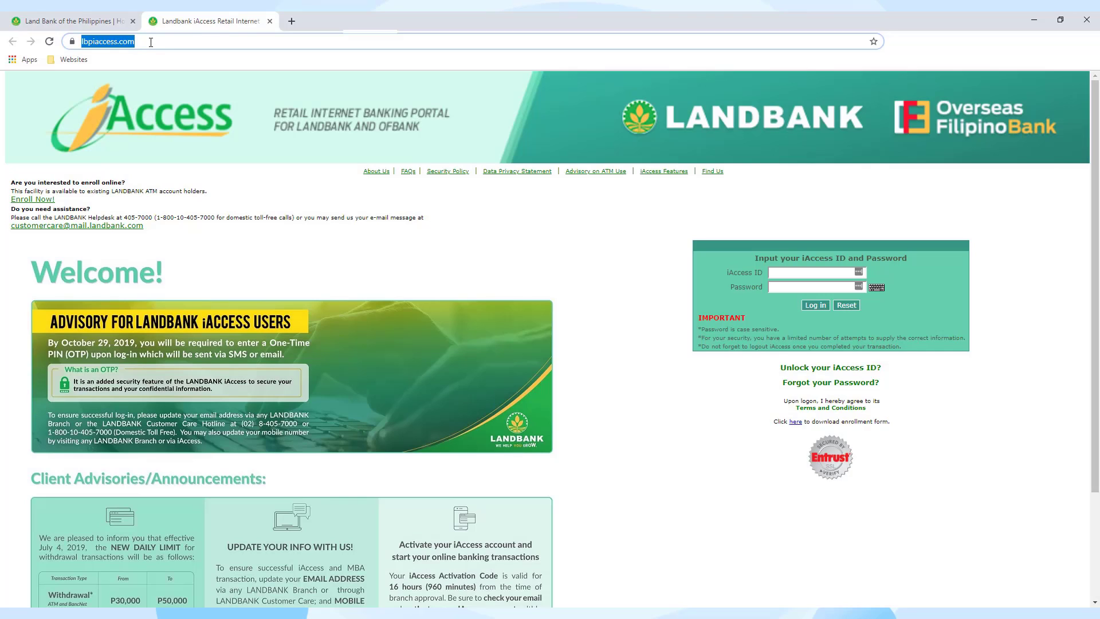
{"action": "left_click", "coordinate": [633, 304]}
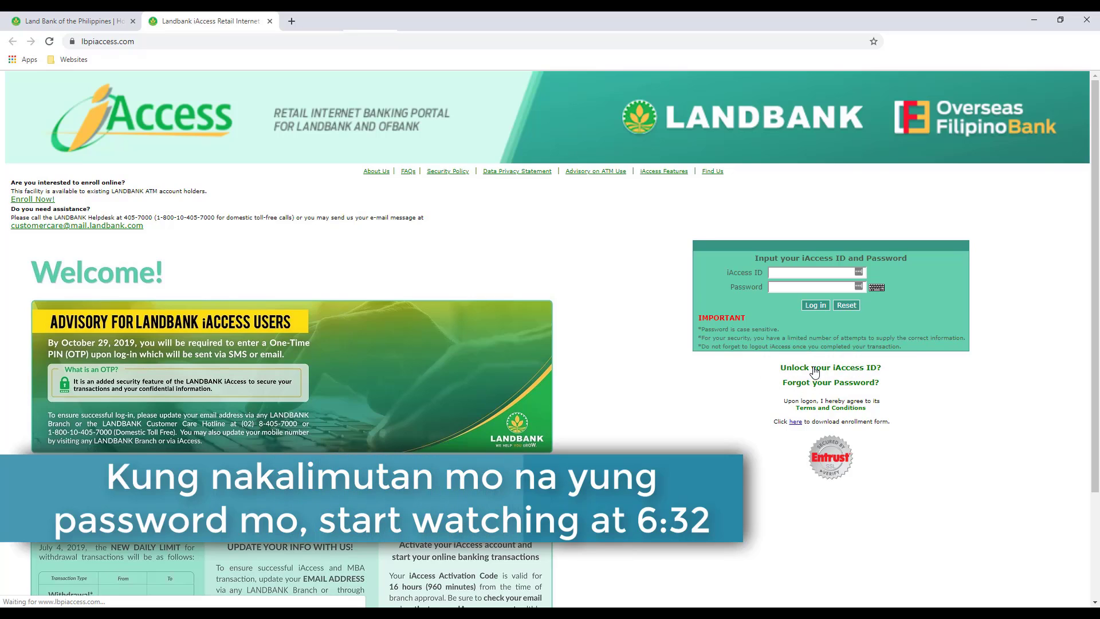
{"action": "left_click", "coordinate": [814, 368]}
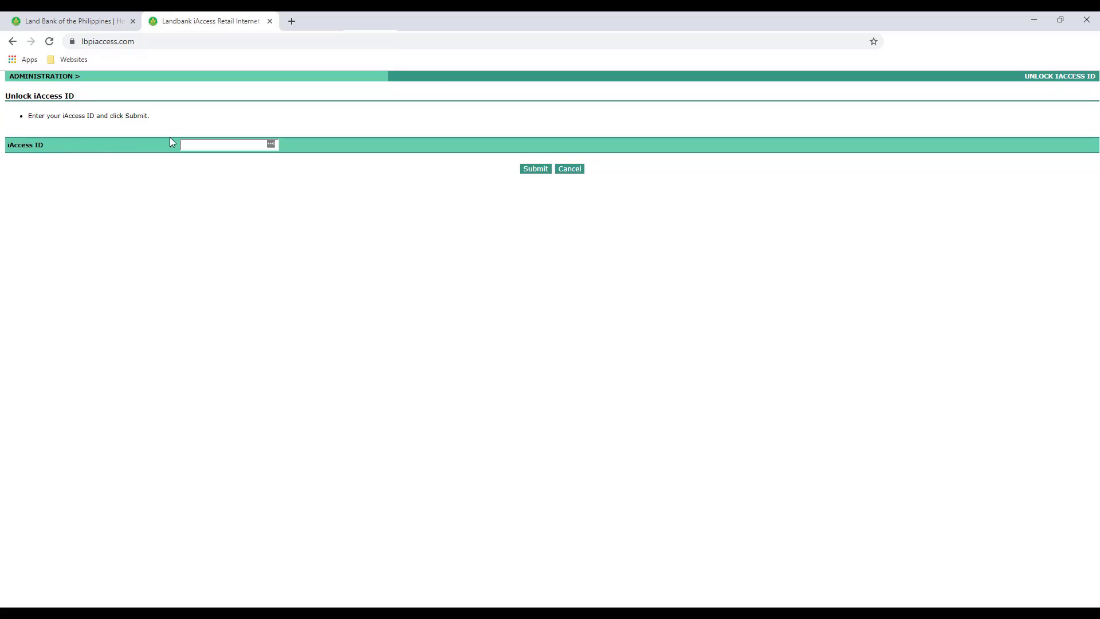
{"action": "left_click", "coordinate": [182, 145]}
{"action": "type", "text": "user1"}
{"action": "left_click", "coordinate": [527, 172]}
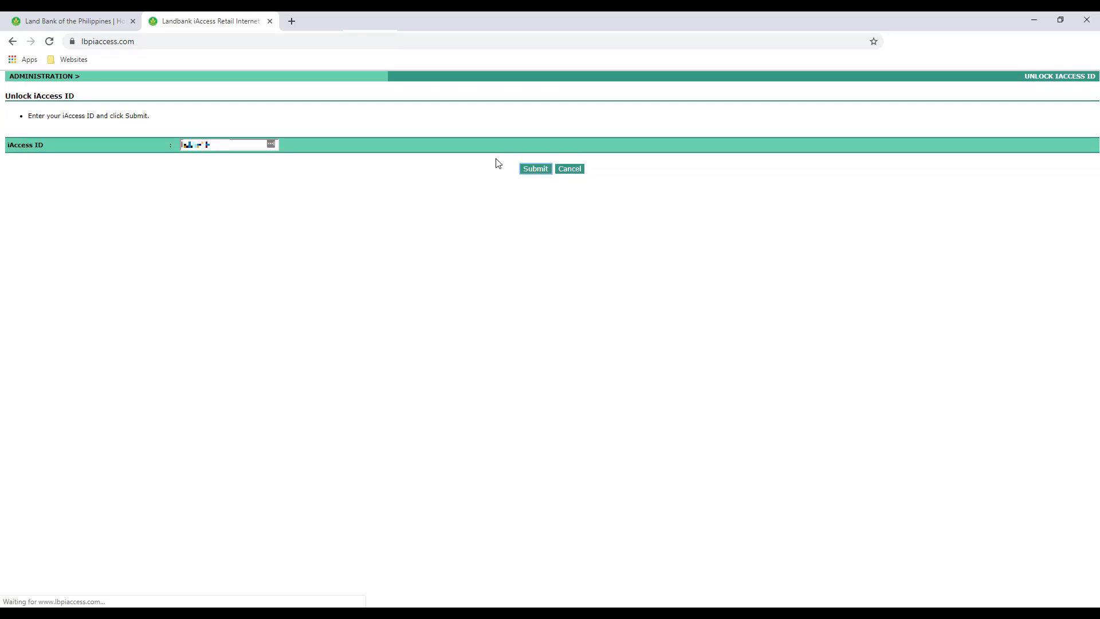
{"action": "left_click", "coordinate": [545, 169]}
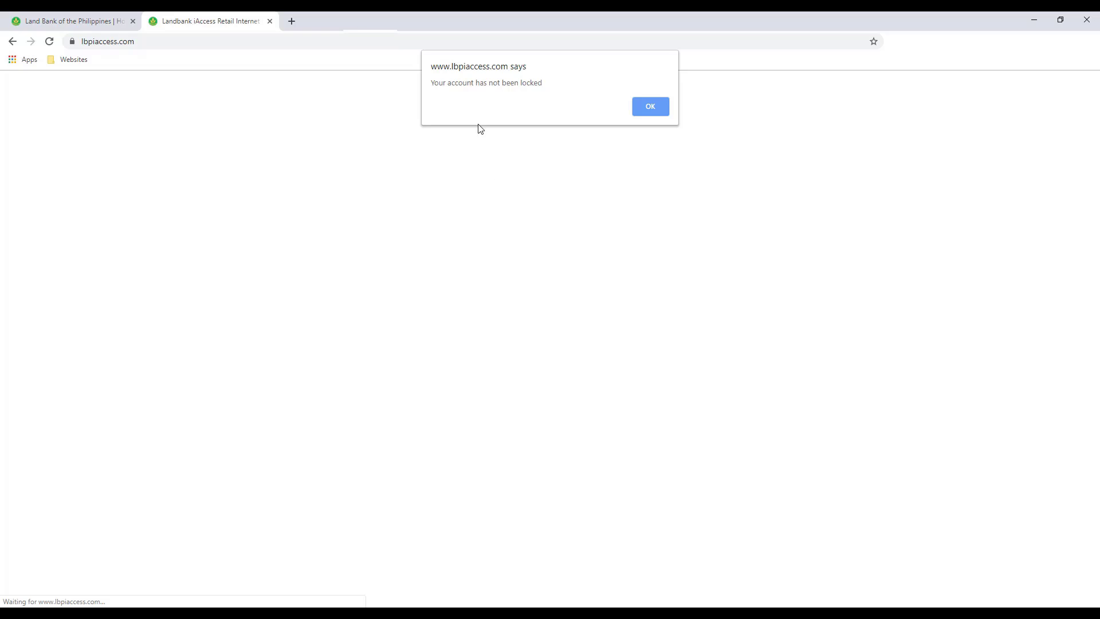
{"action": "left_click", "coordinate": [650, 107]}
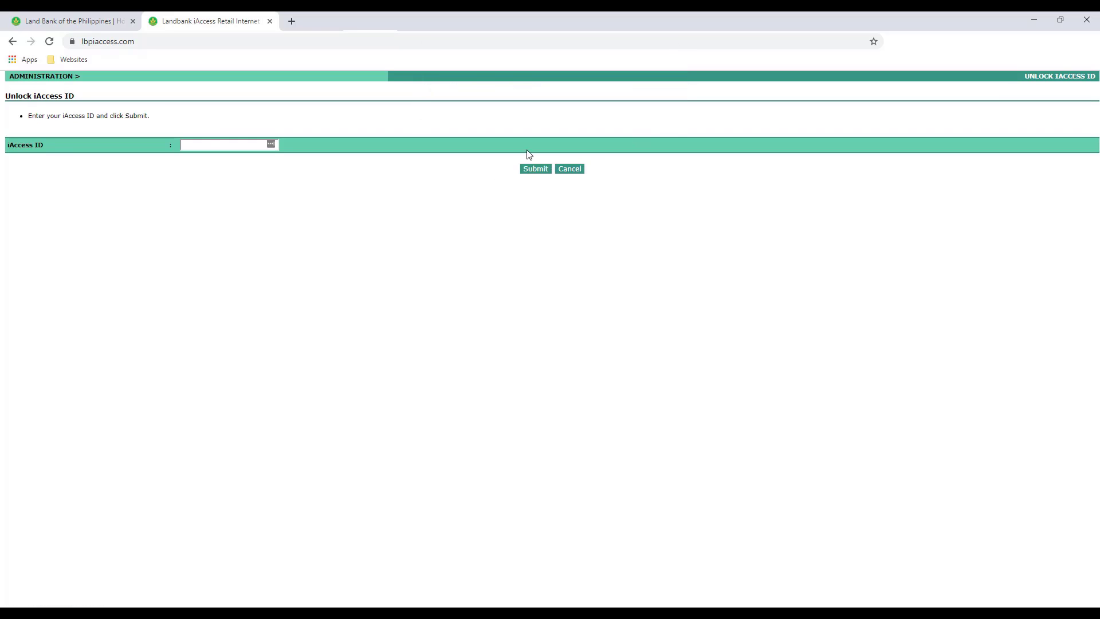
{"action": "left_click", "coordinate": [12, 41]}
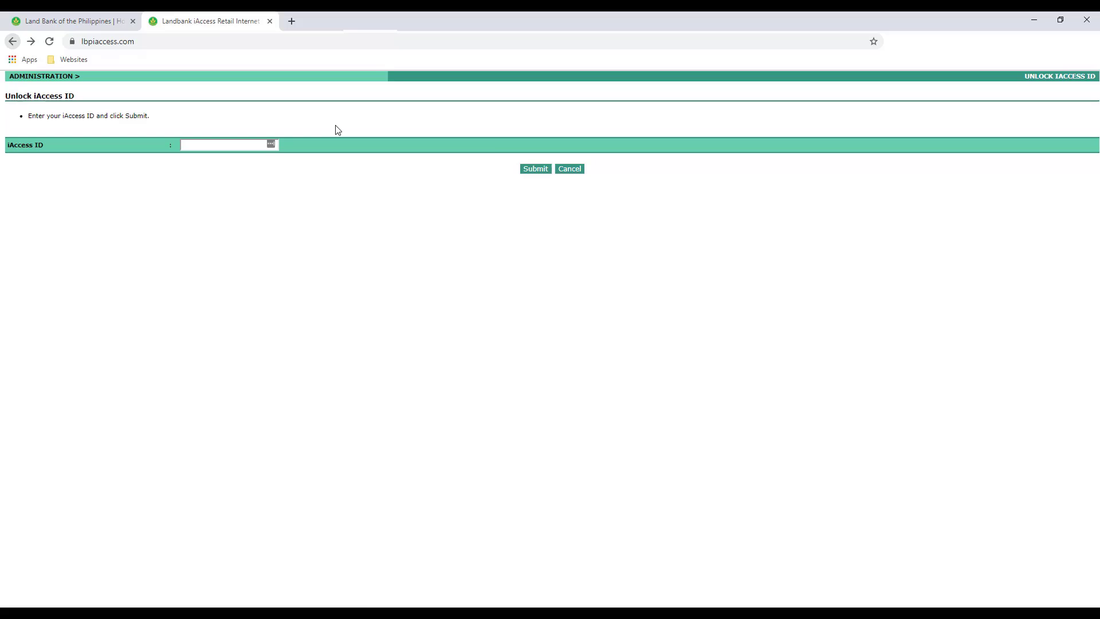
{"action": "left_click", "coordinate": [11, 41]}
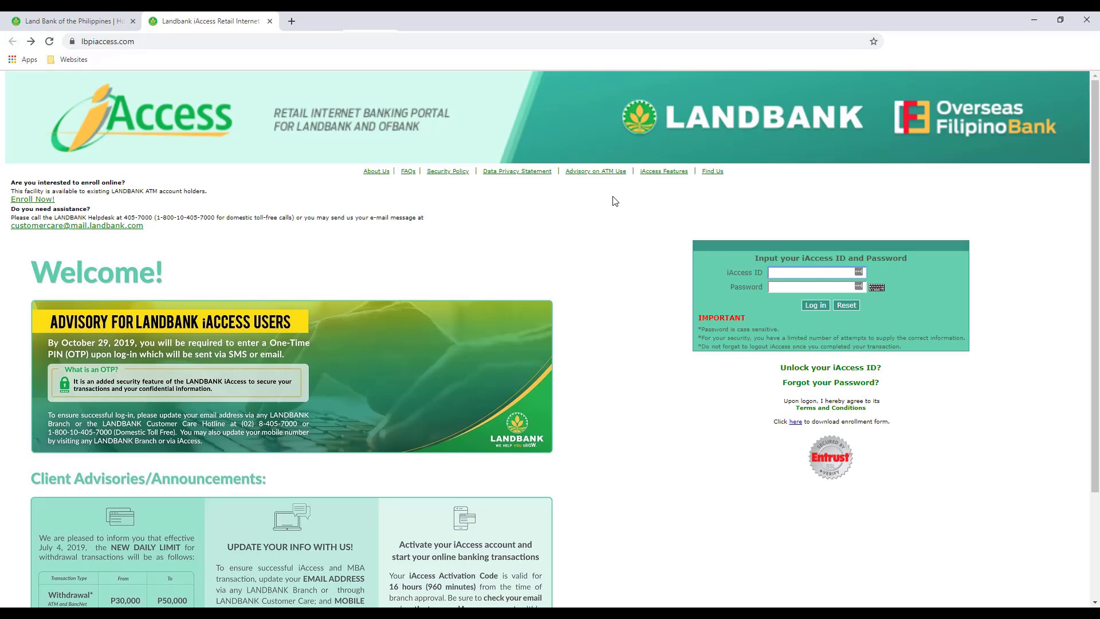
{"action": "left_click", "coordinate": [810, 276]}
{"action": "left_click", "coordinate": [800, 289]}
{"action": "type", "text": "•••"}
{"action": "left_click", "coordinate": [813, 305]}
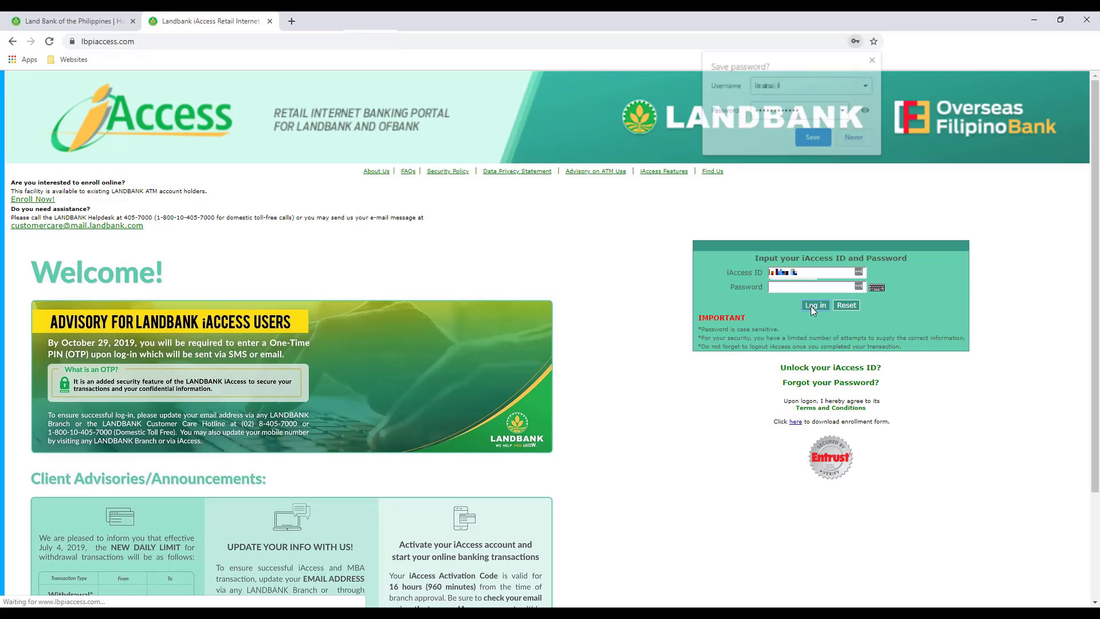
{"action": "left_click", "coordinate": [855, 138]}
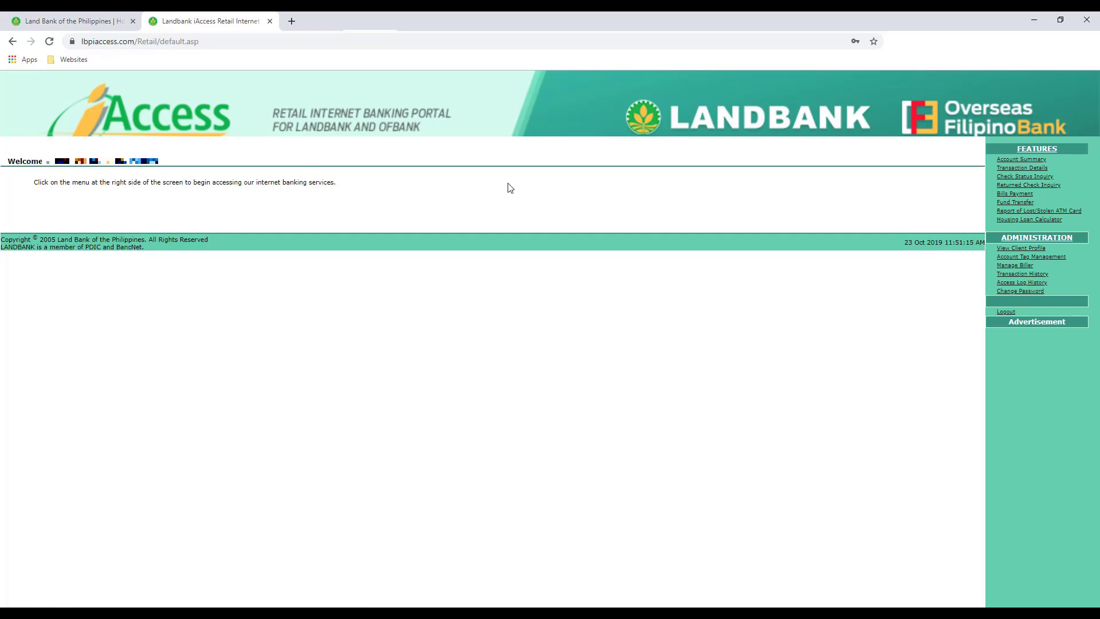
{"action": "left_click", "coordinate": [1006, 312]}
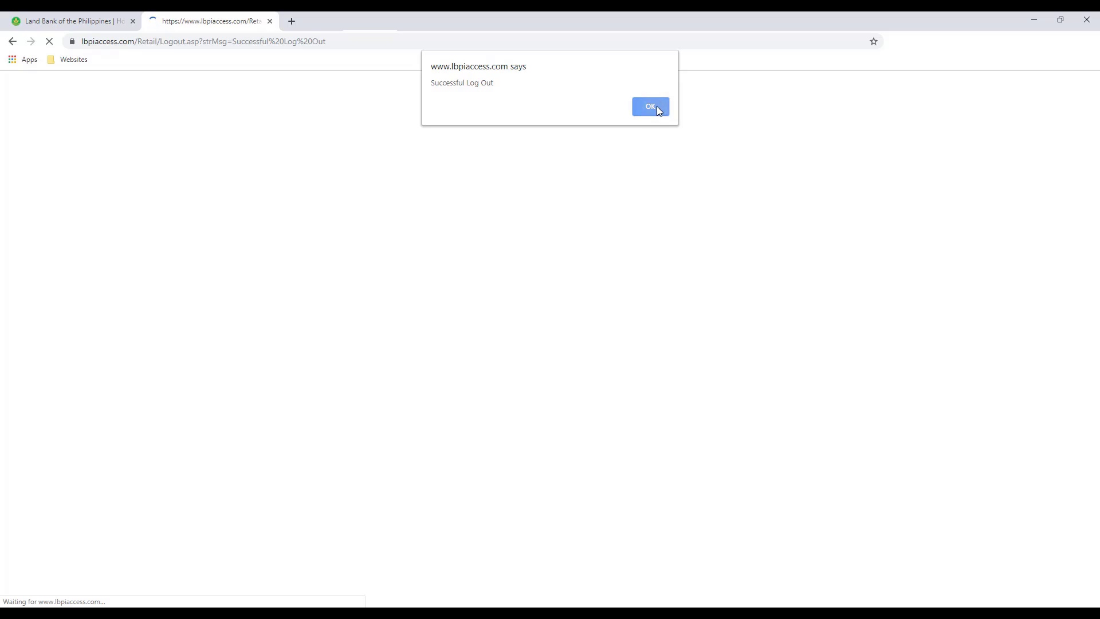
{"action": "left_click", "coordinate": [656, 106]}
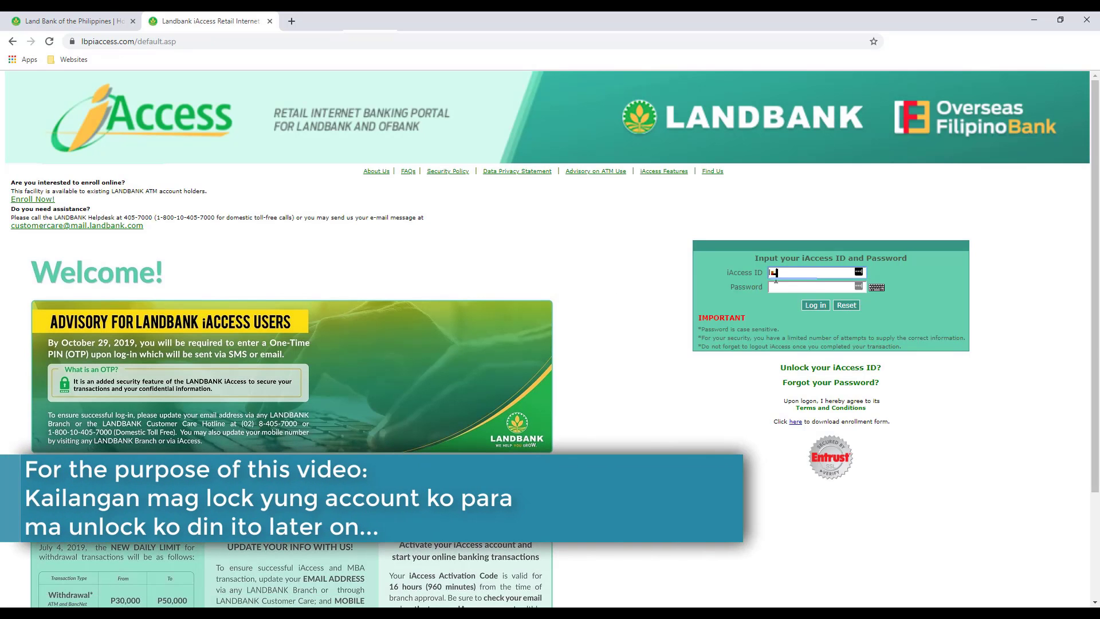
Step: Try logging in twice with the iAccess ID and a wrong password, dismissing each invalid-login message
{"action": "type", "text": "lbp12"}
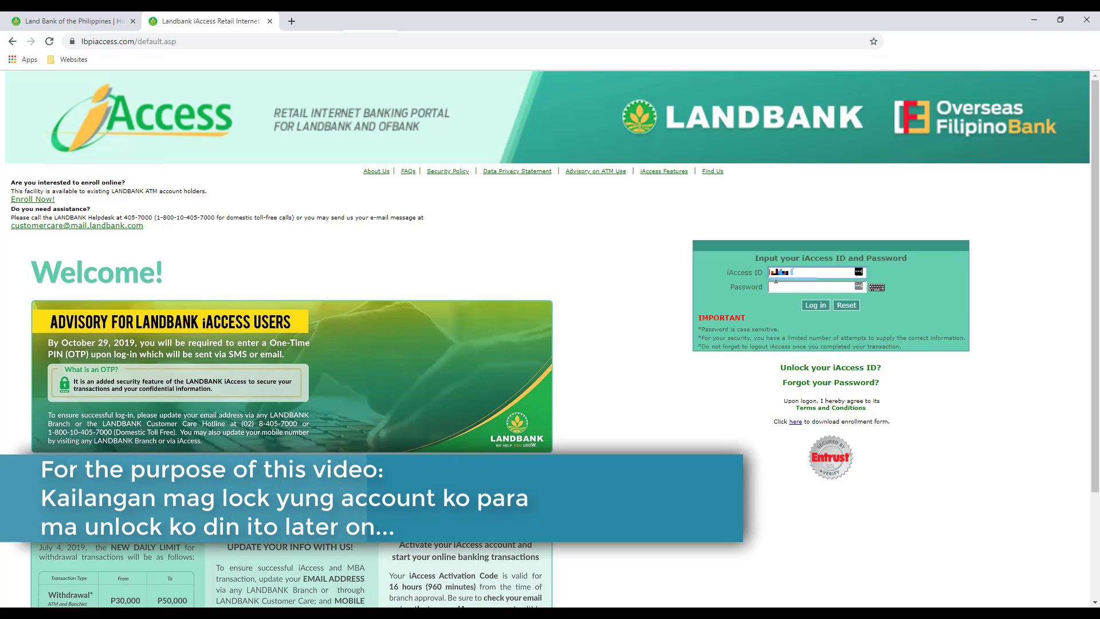
{"action": "left_click", "coordinate": [780, 288]}
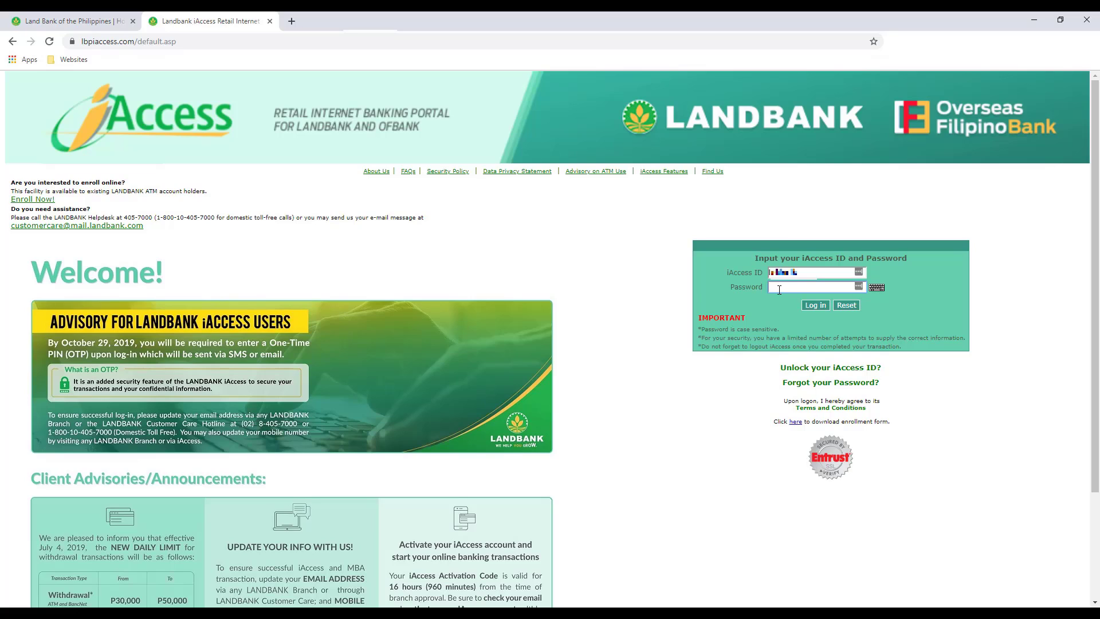
{"action": "type", "text": "••••"}
{"action": "left_click", "coordinate": [814, 305]}
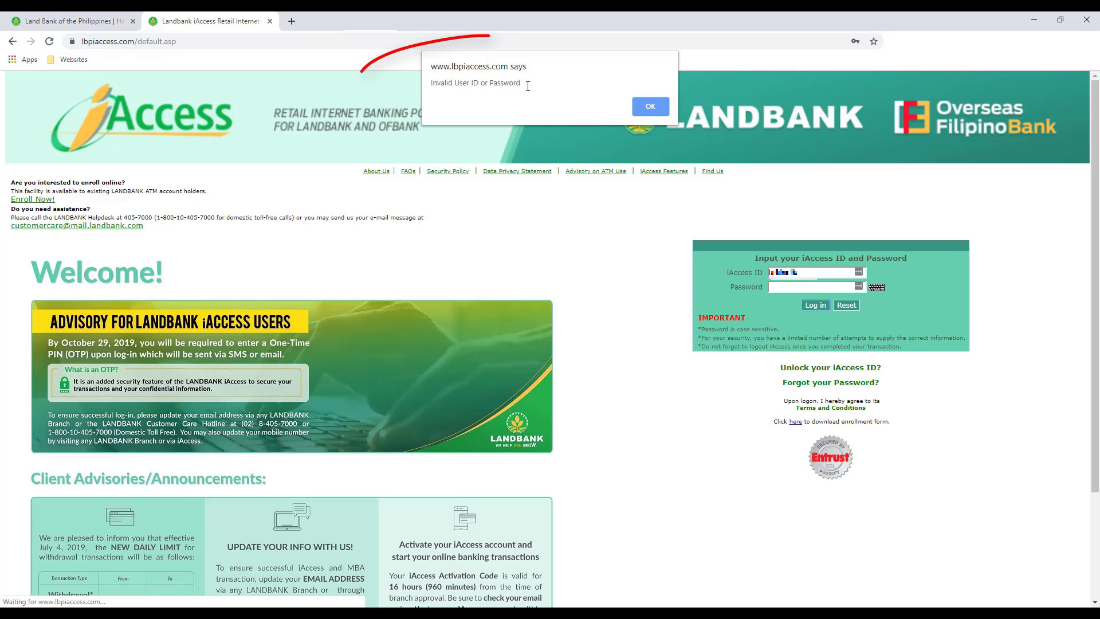
{"action": "left_click", "coordinate": [651, 106]}
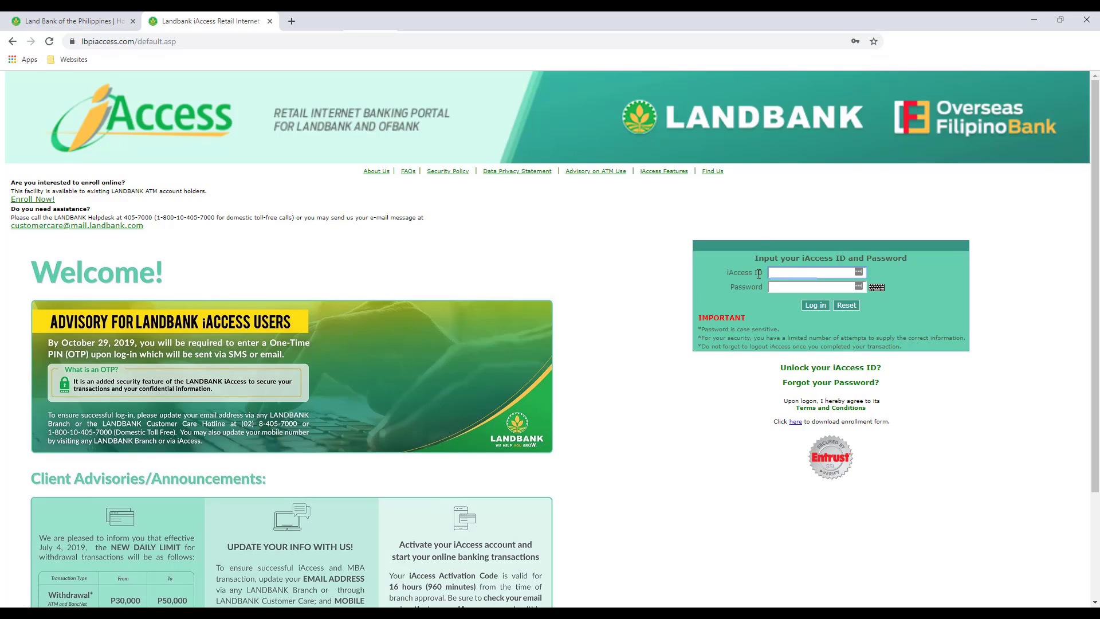
{"action": "type", "text": "1"}
{"action": "left_click", "coordinate": [781, 289]}
{"action": "left_click", "coordinate": [819, 309]}
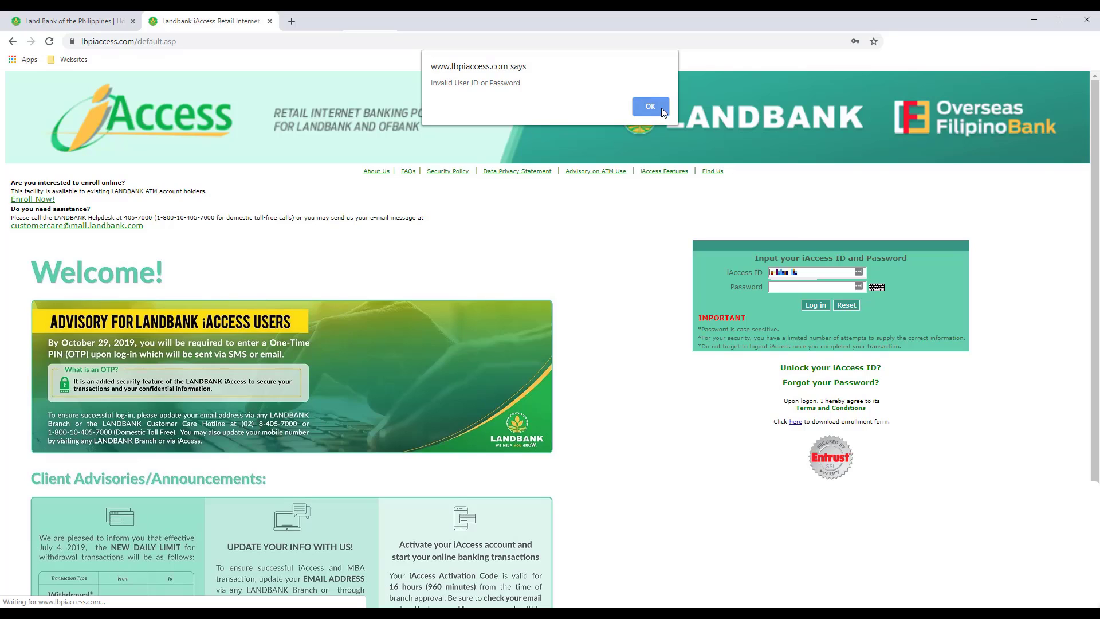
{"action": "left_click", "coordinate": [661, 108]}
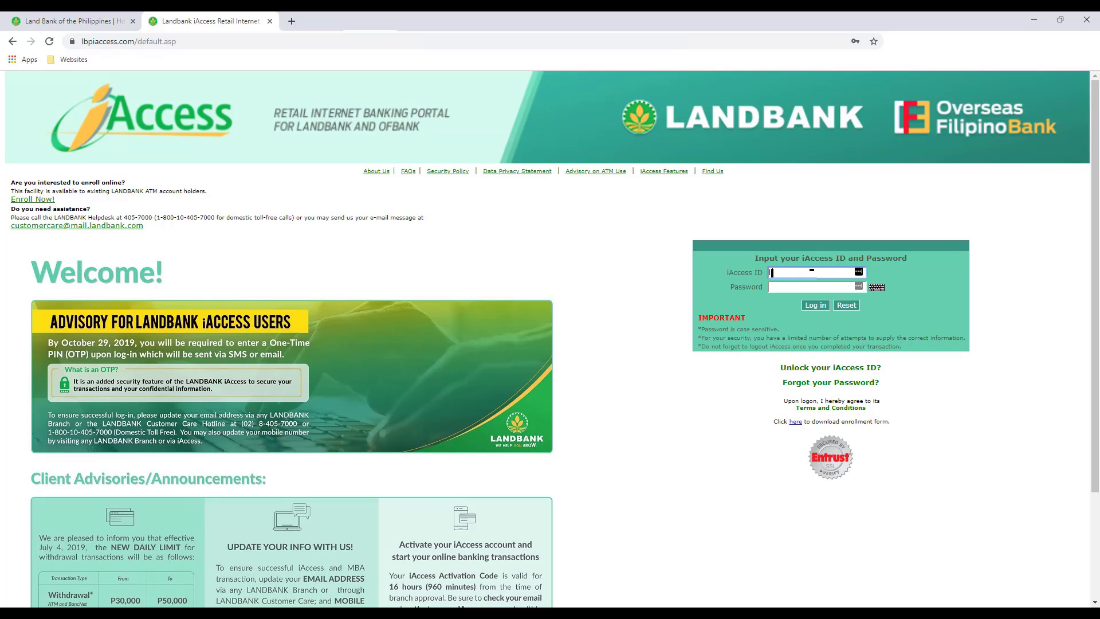
Step: Make one more wrong-password attempt until the account-locked warning appears, then acknowledge it
{"action": "type", "text": "xxxx"}
{"action": "key", "text": "BackSpace"}
{"action": "key", "text": "BackSpace"}
{"action": "key", "text": "BackSpace"}
{"action": "key", "text": "BackSpace"}
{"action": "type", "text": "x"}
{"action": "key", "text": "Tab"}
{"action": "type", "text": "xxxxxx"}
{"action": "left_click", "coordinate": [823, 306]}
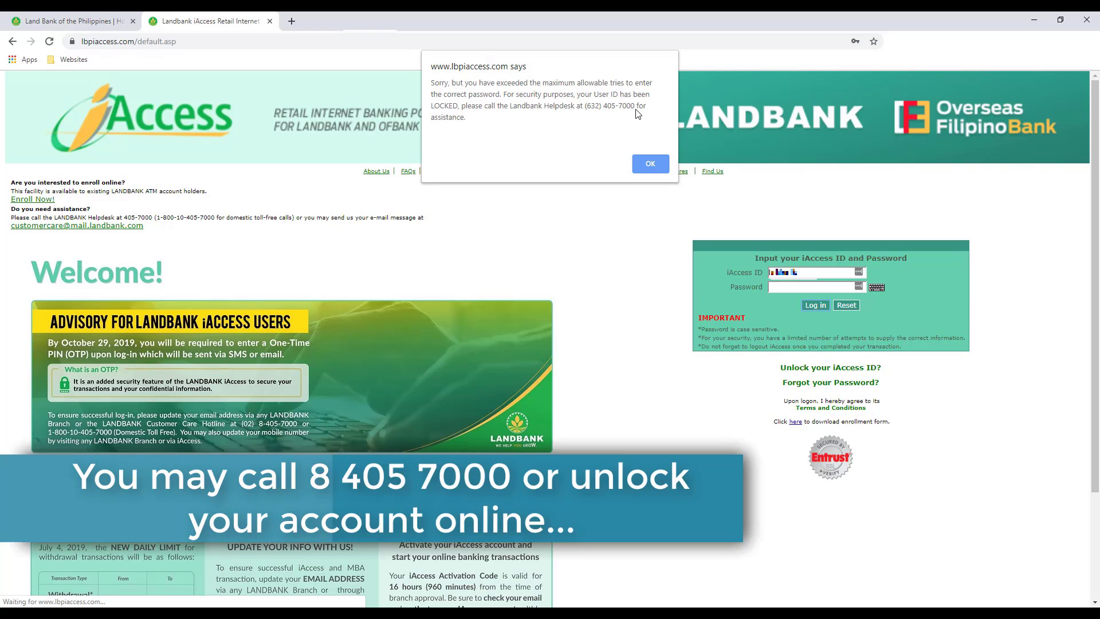
{"action": "left_click", "coordinate": [638, 164]}
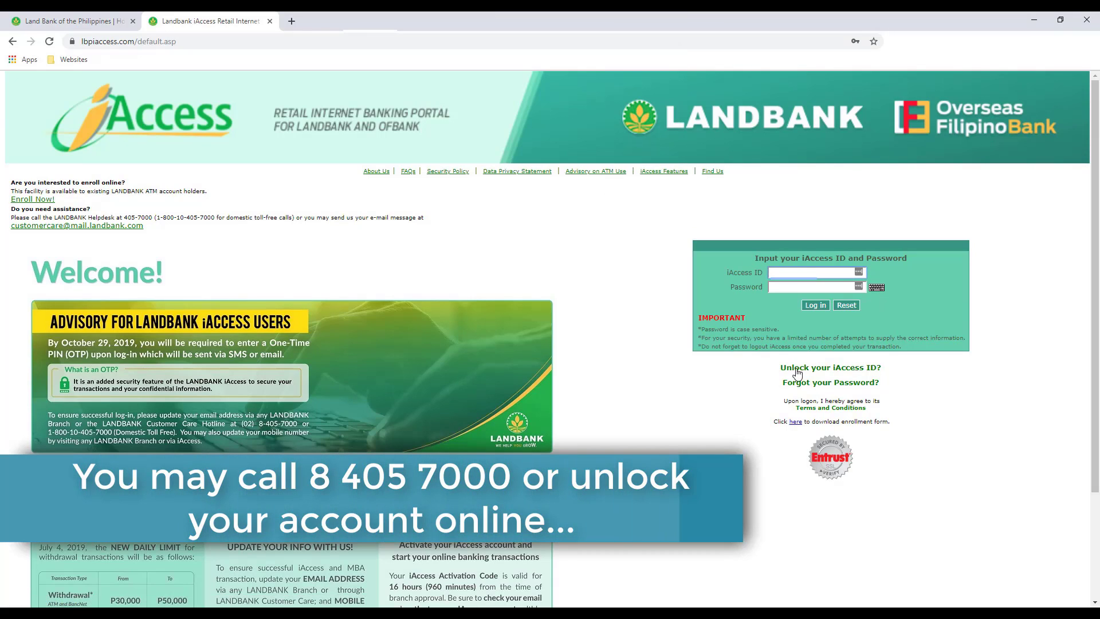
Step: Request an iAccess ID unlock and highlight the masked e-mail address the PIN was sent to
{"action": "left_click", "coordinate": [829, 372]}
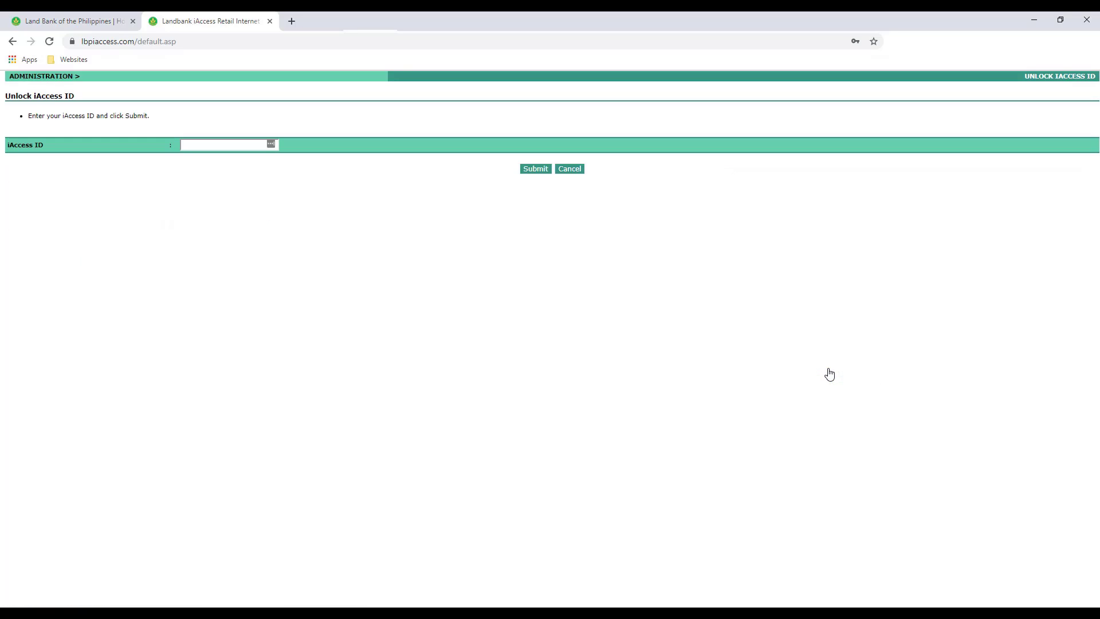
{"action": "left_click", "coordinate": [222, 145]}
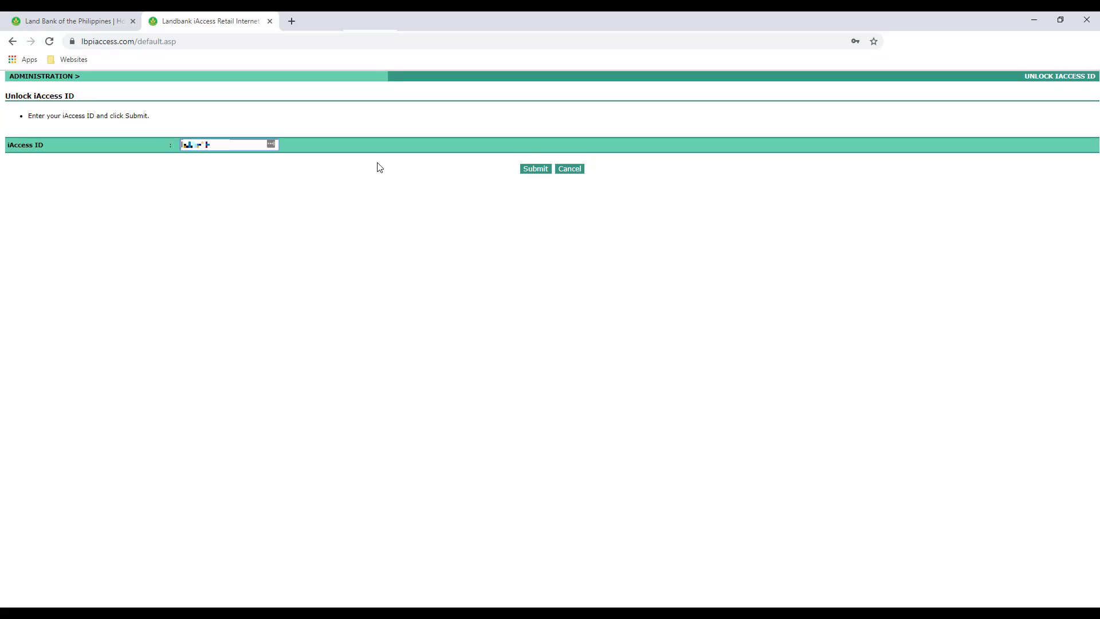
{"action": "left_click", "coordinate": [536, 169]}
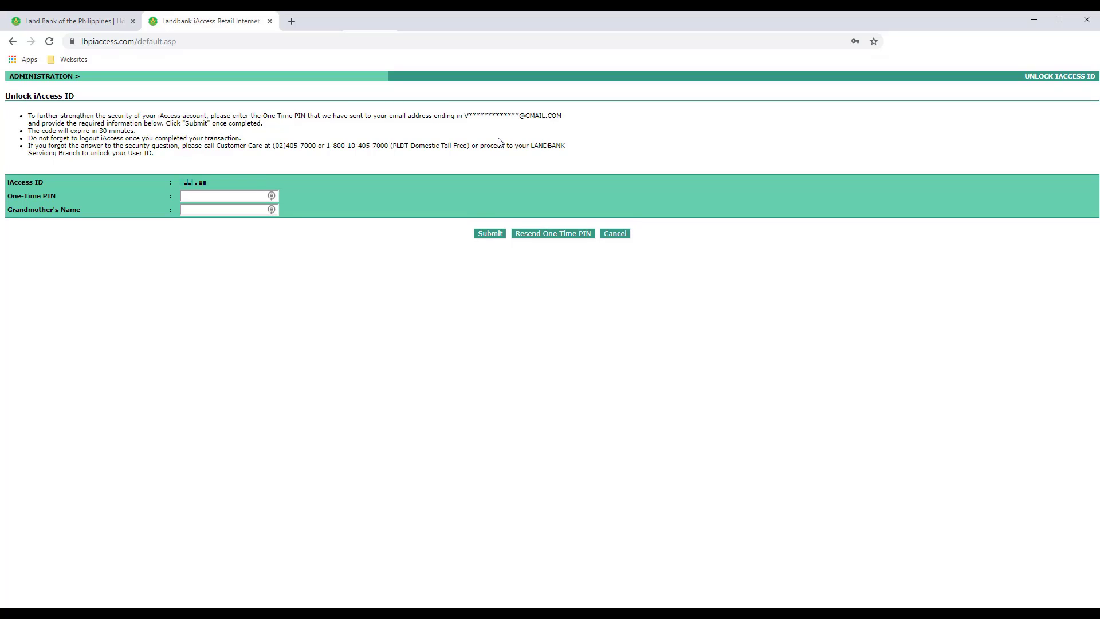
{"action": "left_click_drag", "start_coordinate": [571, 117], "coordinate": [465, 117]}
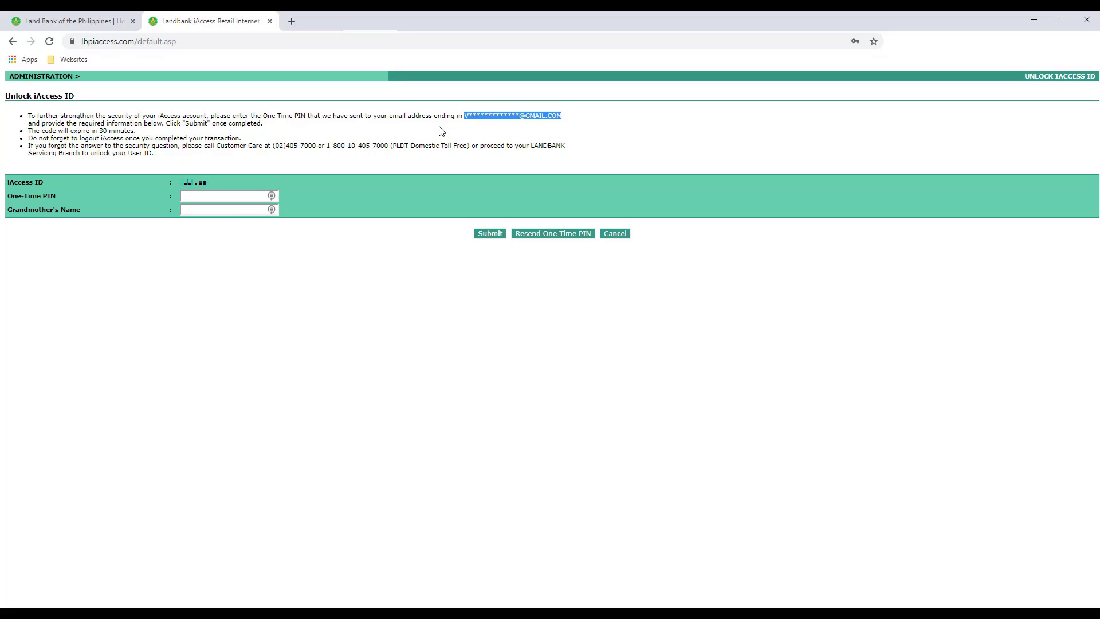
Step: Open Gmail in a new tab and open the iAccess OTP email
{"action": "left_click", "coordinate": [291, 21]}
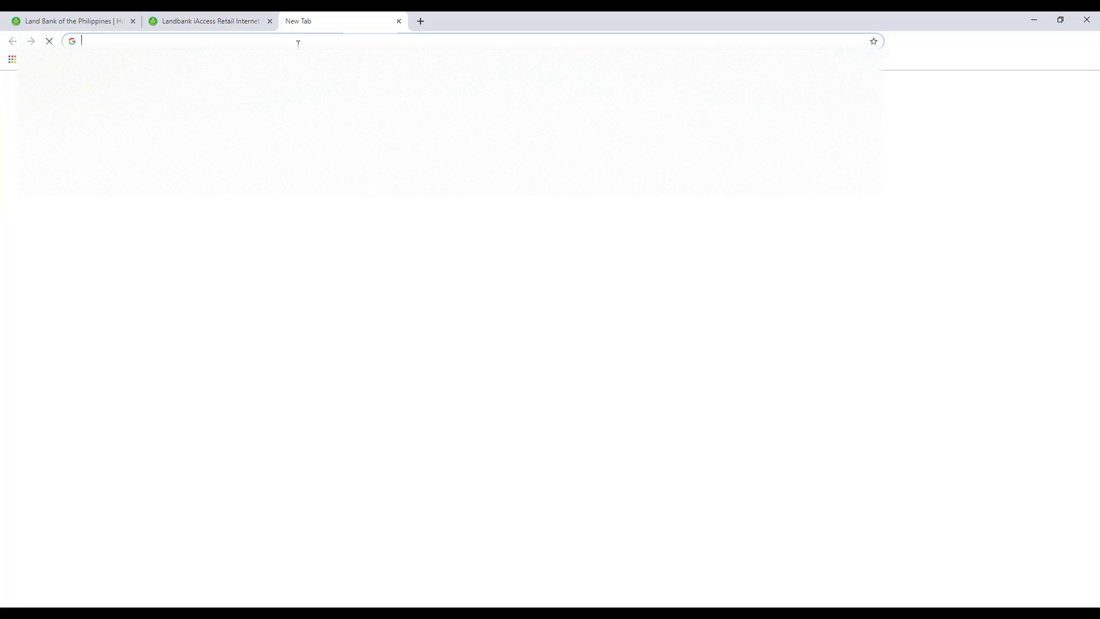
{"action": "type", "text": "gmail."}
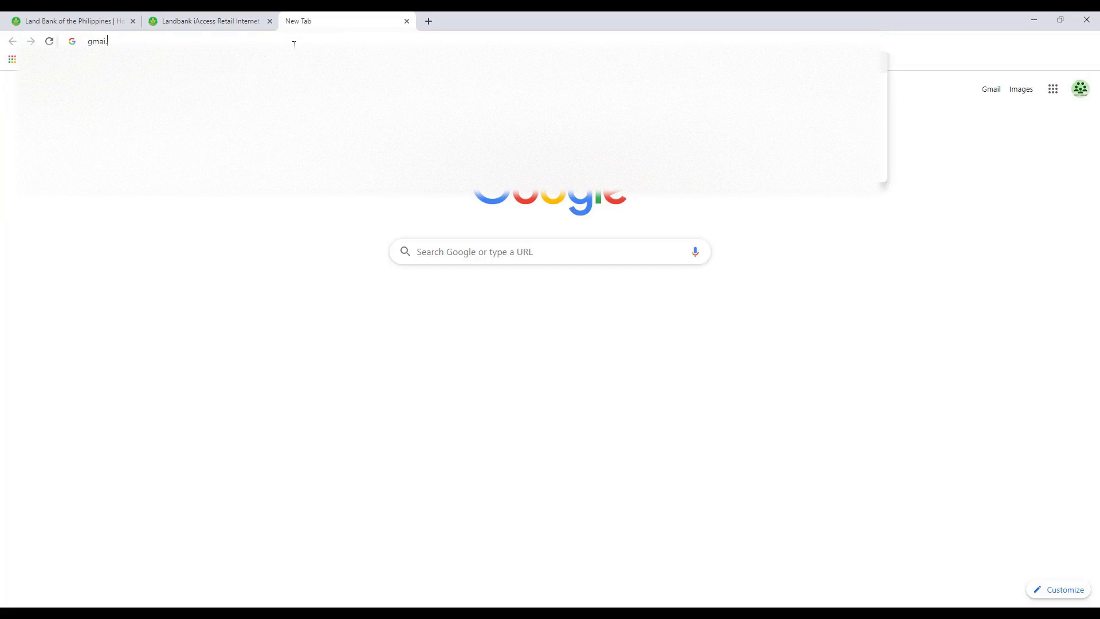
{"action": "type", "text": "l.com"}
{"action": "key", "text": "Return"}
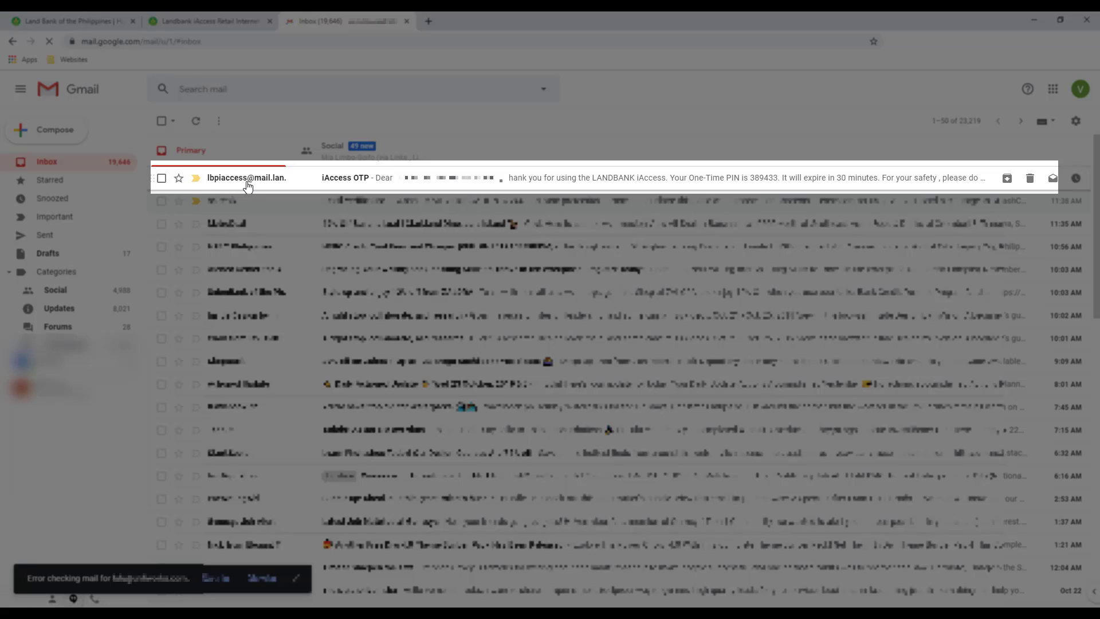
{"action": "mouse_move", "coordinate": [270, 185]}
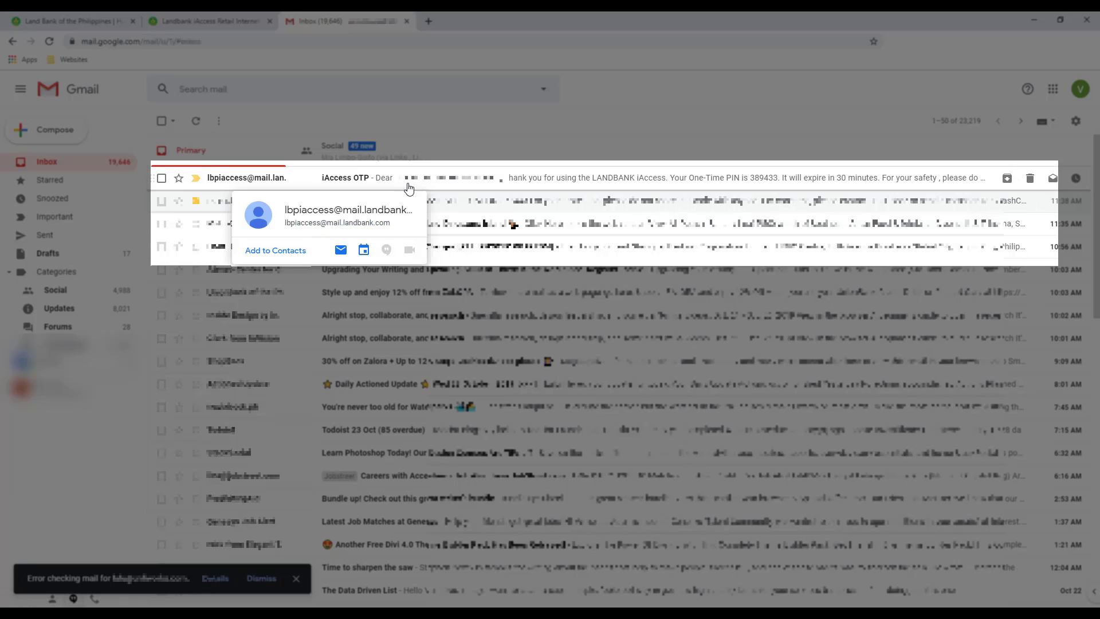
{"action": "left_click", "coordinate": [408, 188]}
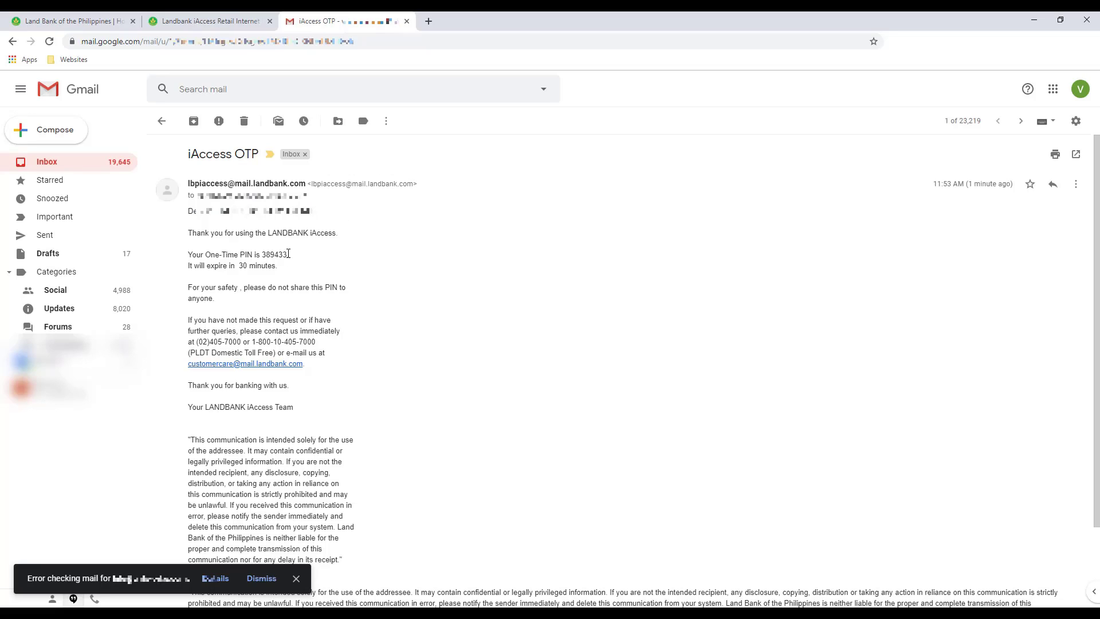
Step: Copy the One-Time PIN from the email and go back to the iAccess unlock form
{"action": "left_click_drag", "start_coordinate": [289, 254], "coordinate": [262, 252]}
{"action": "right_click", "coordinate": [266, 252]}
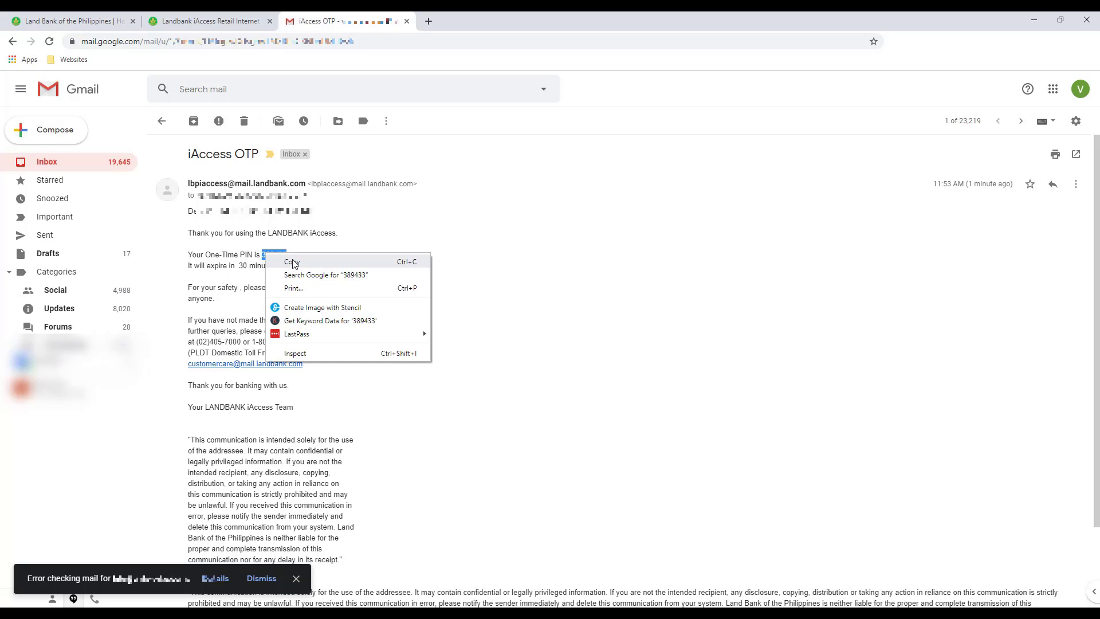
{"action": "left_click", "coordinate": [284, 257]}
{"action": "left_click", "coordinate": [211, 22]}
Step: Paste the One-Time PIN, enter the grandmother's name answer, and submit to unlock the account
{"action": "left_click", "coordinate": [234, 195]}
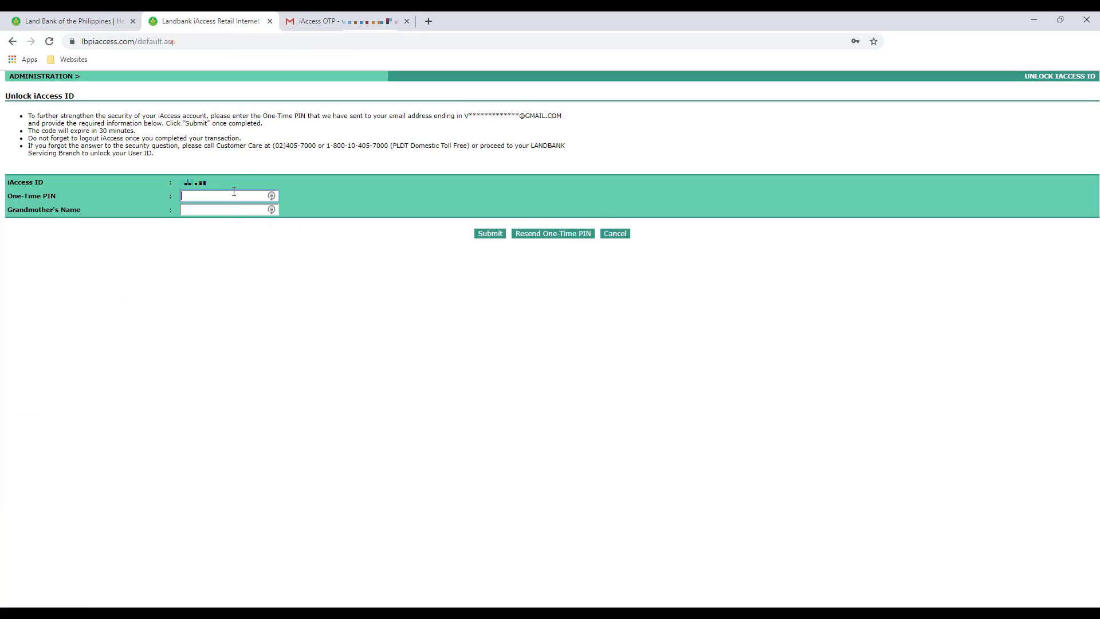
{"action": "right_click", "coordinate": [233, 195]}
{"action": "left_click", "coordinate": [258, 300]}
{"action": "key", "text": "Tab"}
{"action": "left_click_drag", "start_coordinate": [84, 209], "coordinate": [37, 209]}
{"action": "left_click", "coordinate": [187, 209]}
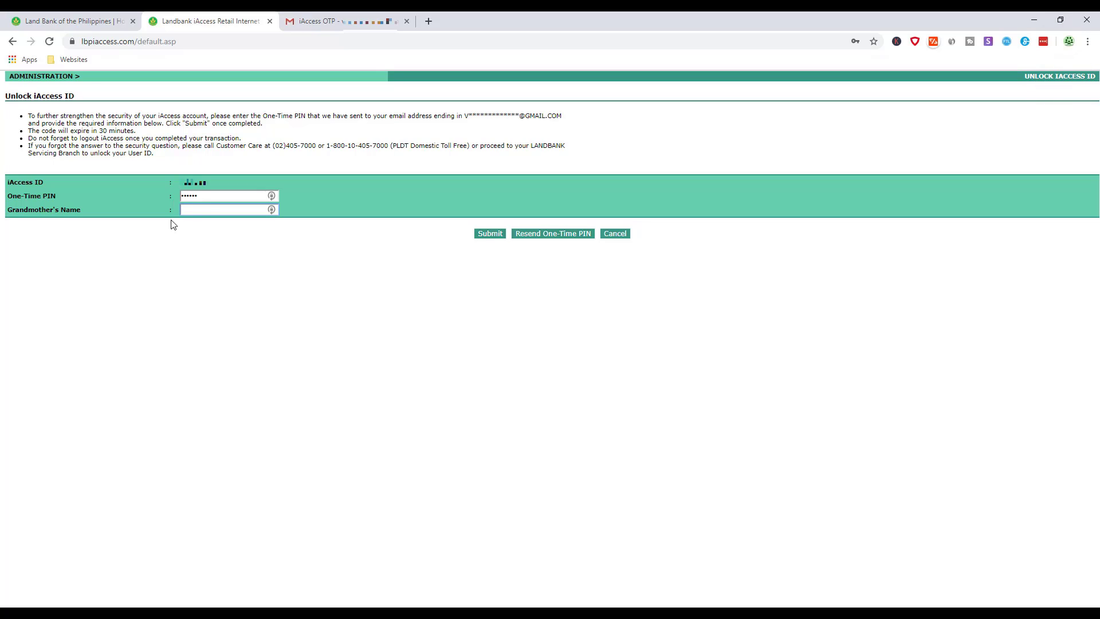
{"action": "key", "text": "ctrl+v"}
{"action": "left_click", "coordinate": [491, 234]}
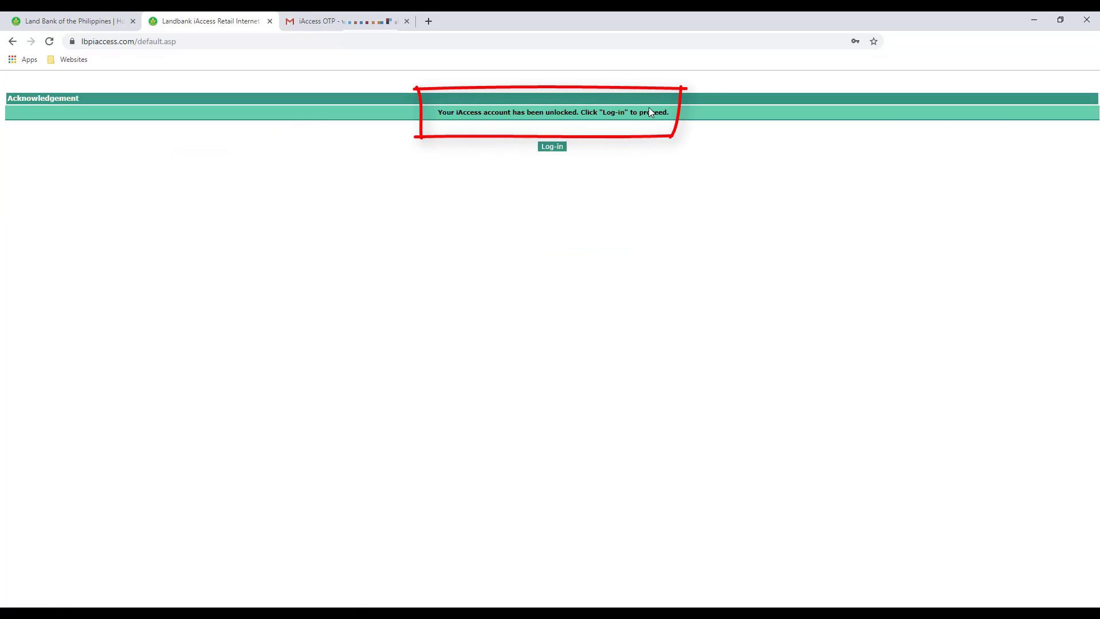
Step: Log in with the iAccess ID and correct password, then log out and dismiss the confirmation
{"action": "left_click", "coordinate": [557, 150]}
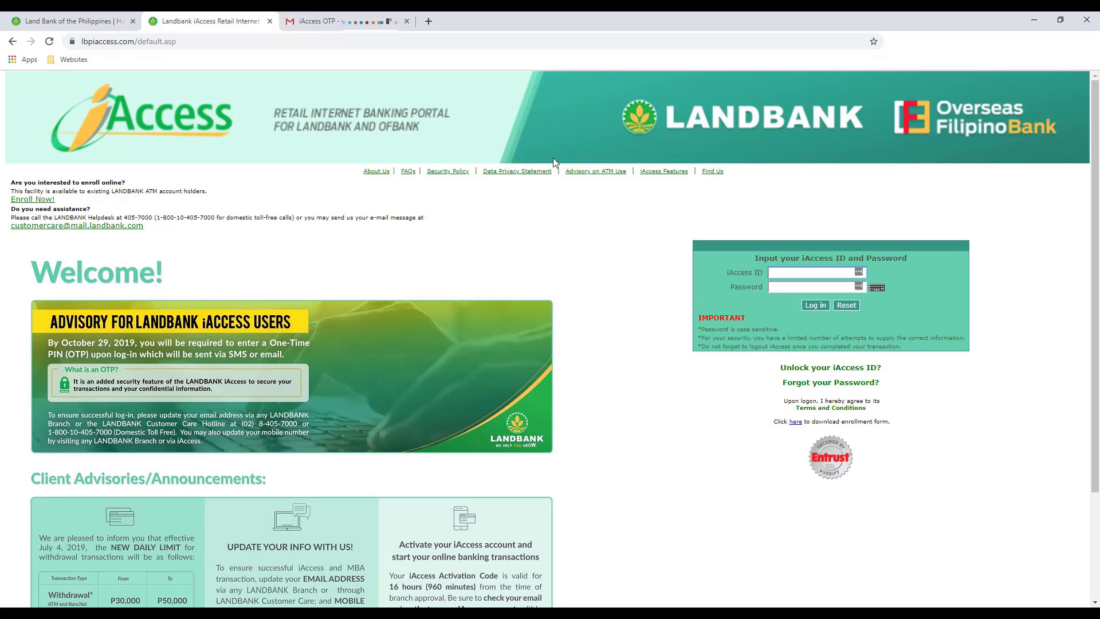
{"action": "type", "text": "ab"}
{"action": "key", "text": "Tab"}
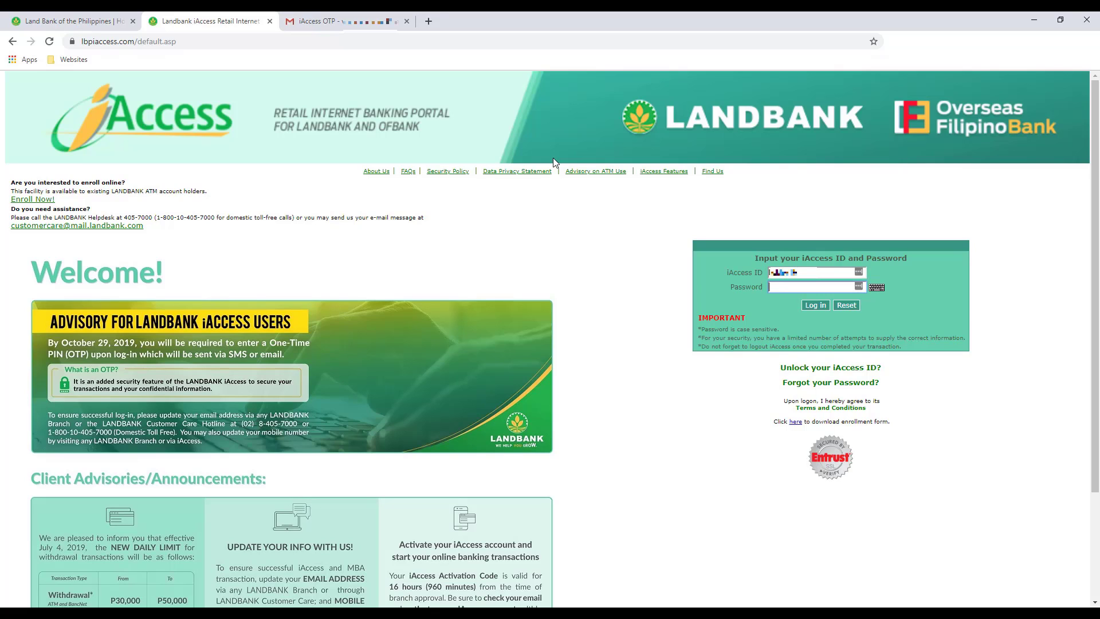
{"action": "type", "text": "******"}
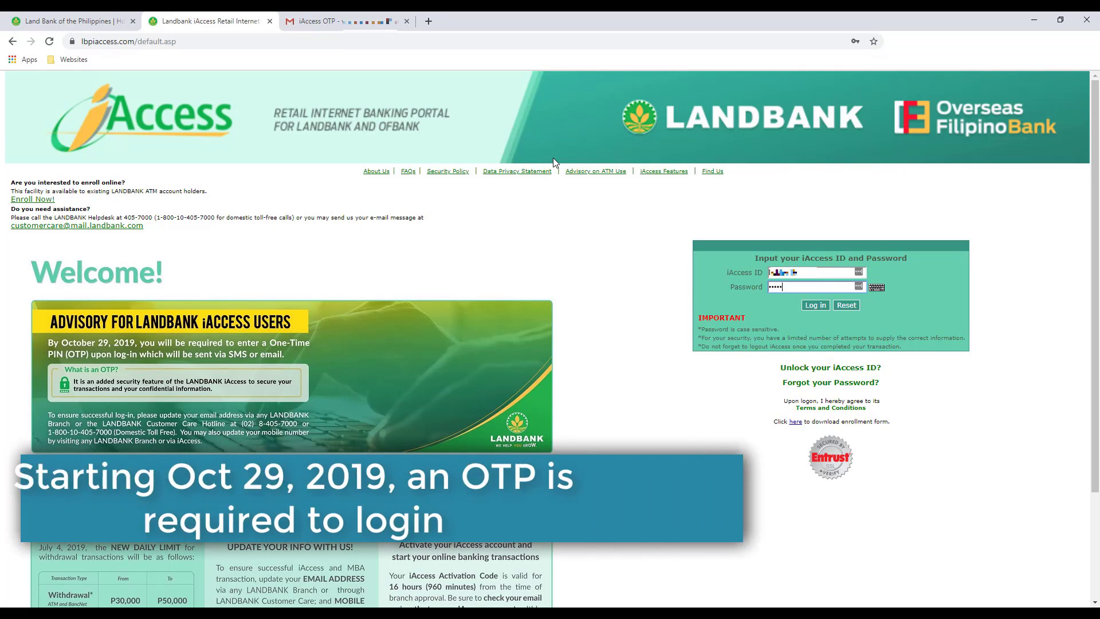
{"action": "key", "text": "BackSpace"}
{"action": "key", "text": "BackSpace"}
{"action": "key", "text": "BackSpace"}
{"action": "key", "text": "BackSpace"}
{"action": "key", "text": "BackSpace"}
{"action": "key", "text": "BackSpace"}
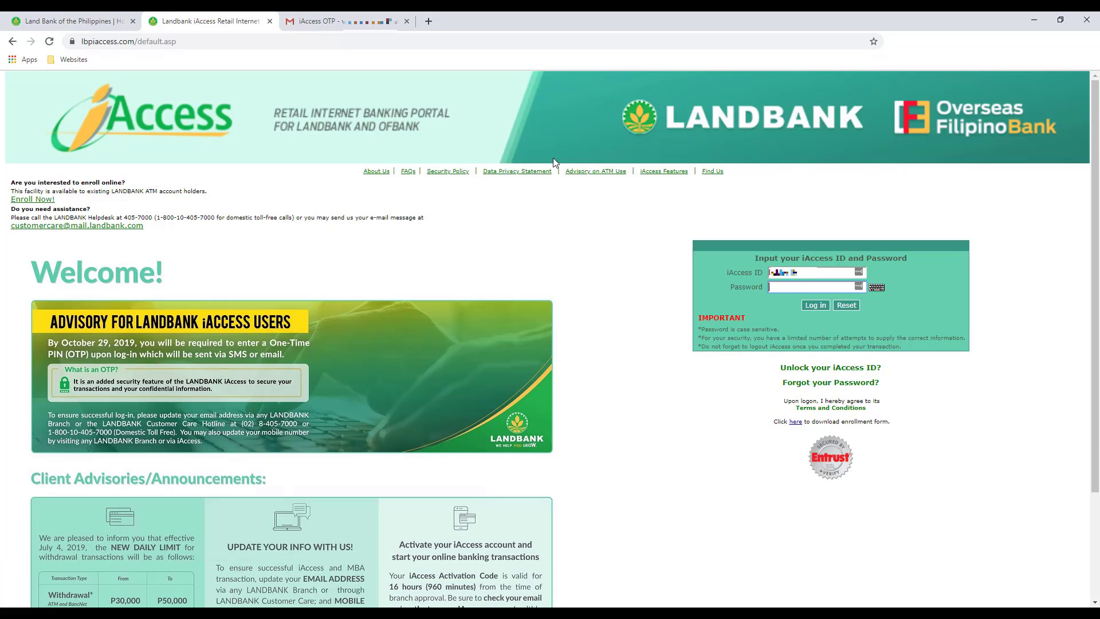
{"action": "type", "text": "•••••••••••••"}
{"action": "left_click", "coordinate": [815, 306]}
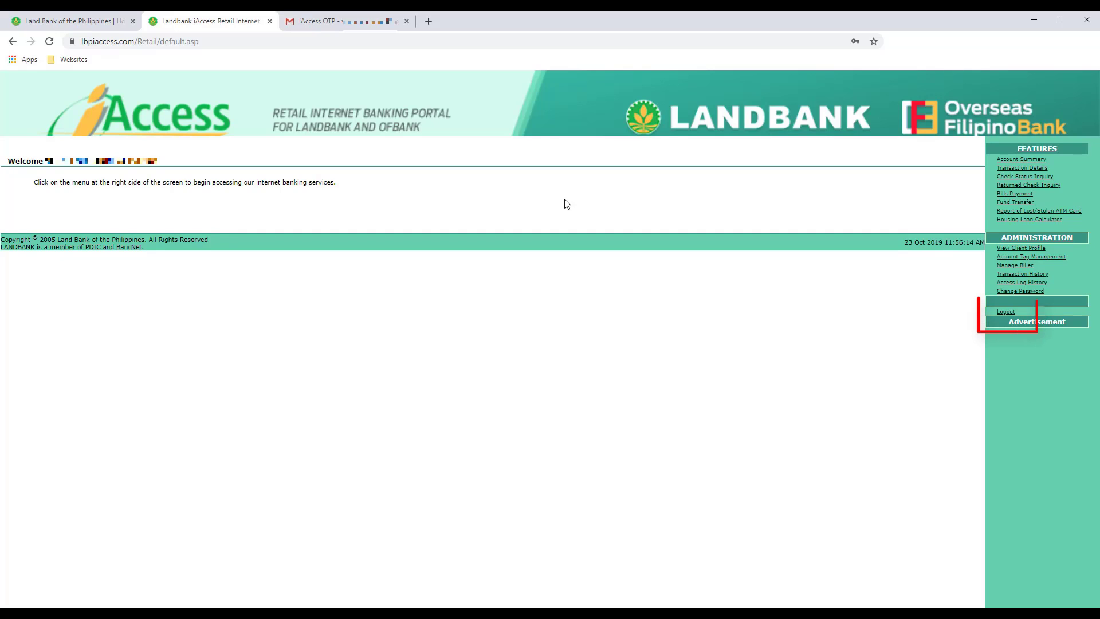
{"action": "left_click", "coordinate": [1006, 311]}
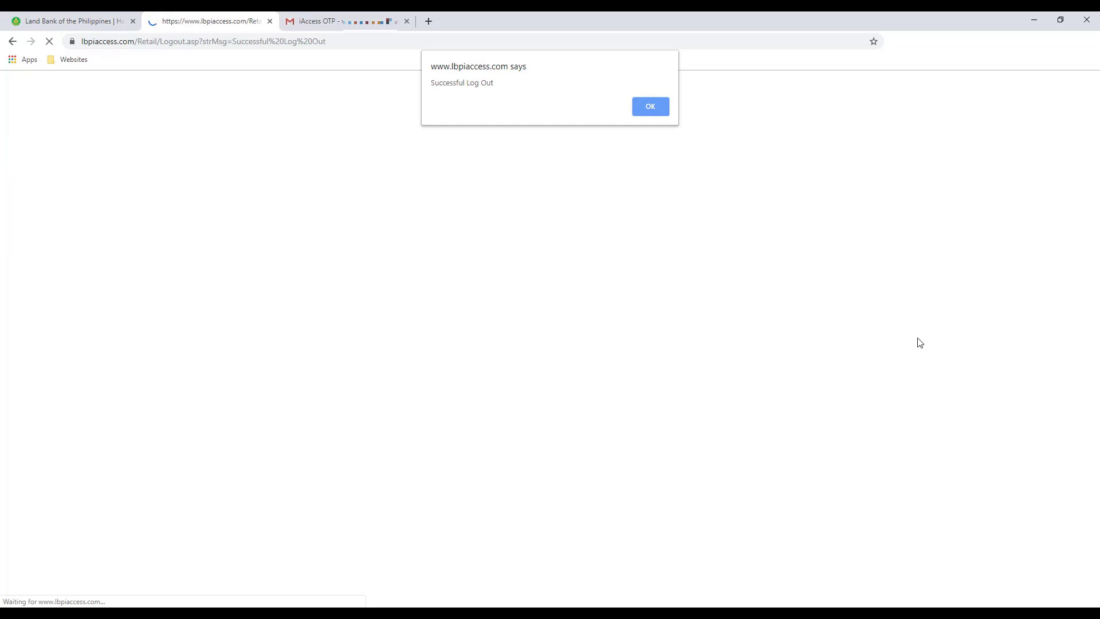
{"action": "left_click", "coordinate": [651, 104]}
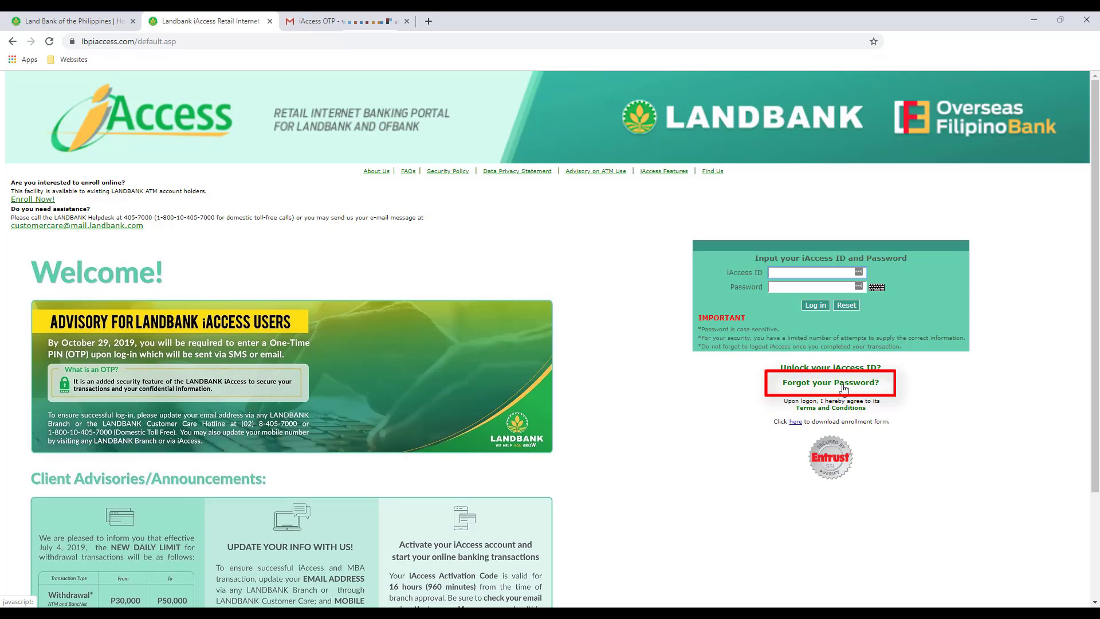
Step: Start a forgotten-password reset by submitting the iAccess ID
{"action": "left_click", "coordinate": [830, 387]}
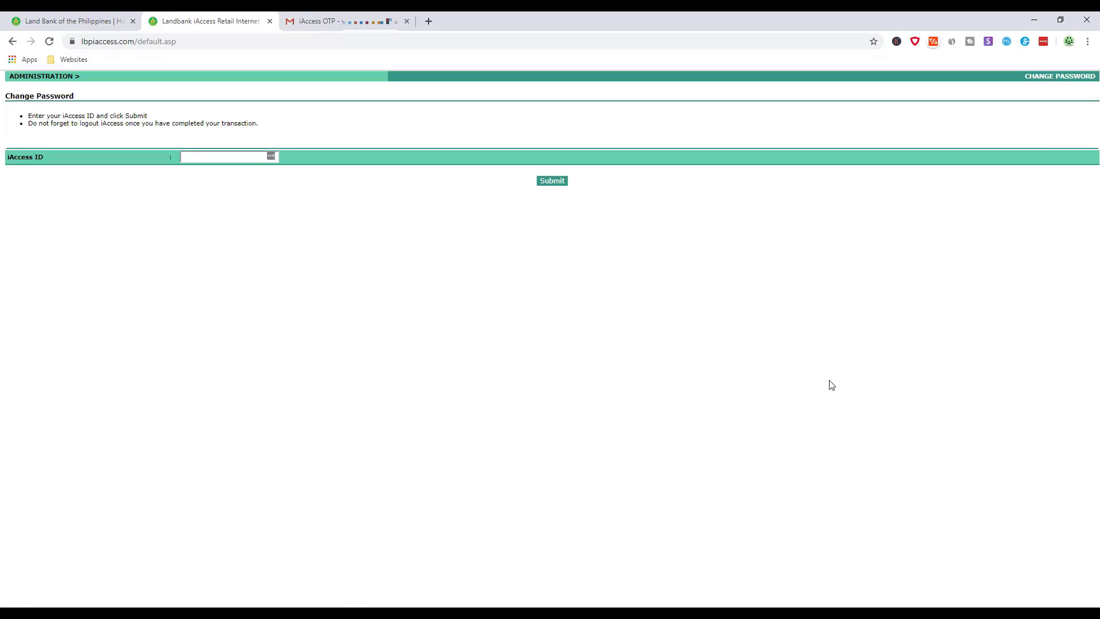
{"action": "left_click", "coordinate": [223, 157]}
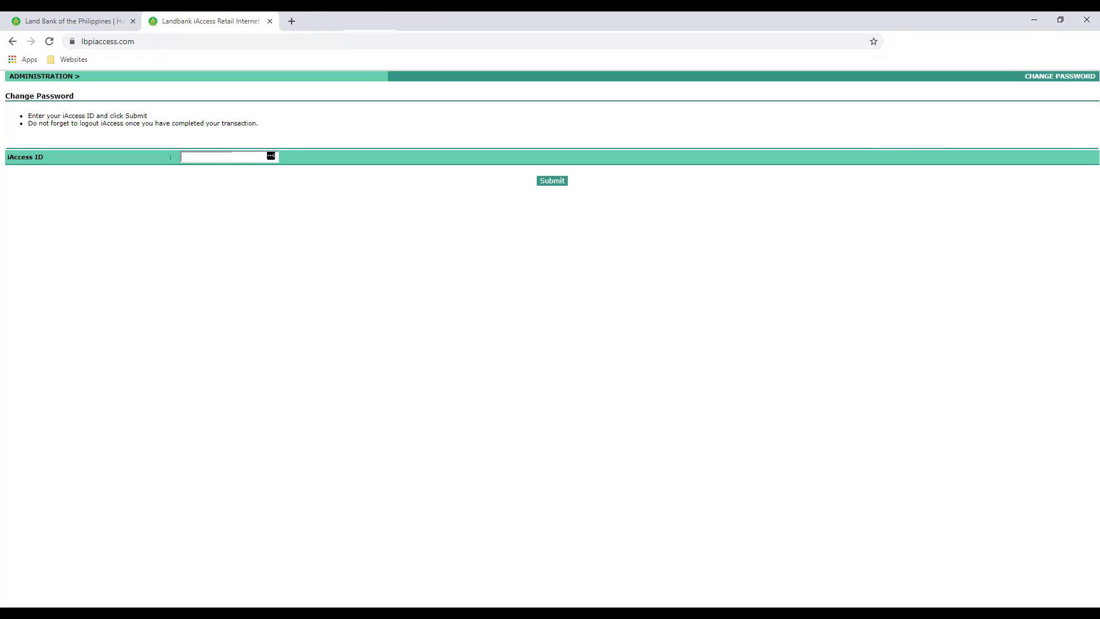
{"action": "left_click", "coordinate": [208, 152]}
{"action": "type", "text": "1234"}
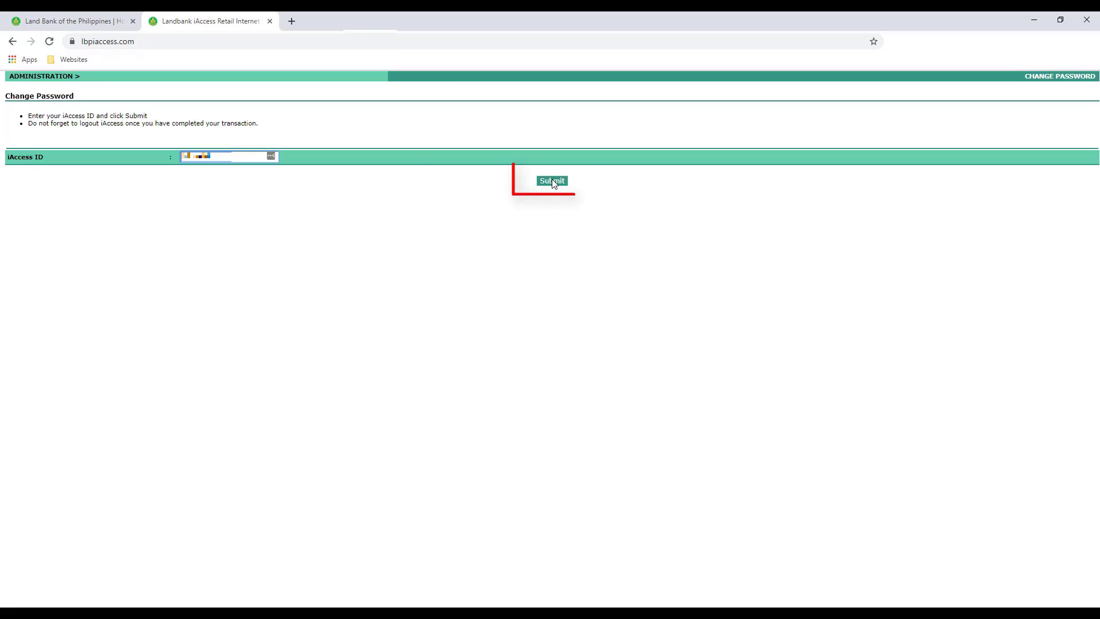
{"action": "left_click", "coordinate": [552, 181]}
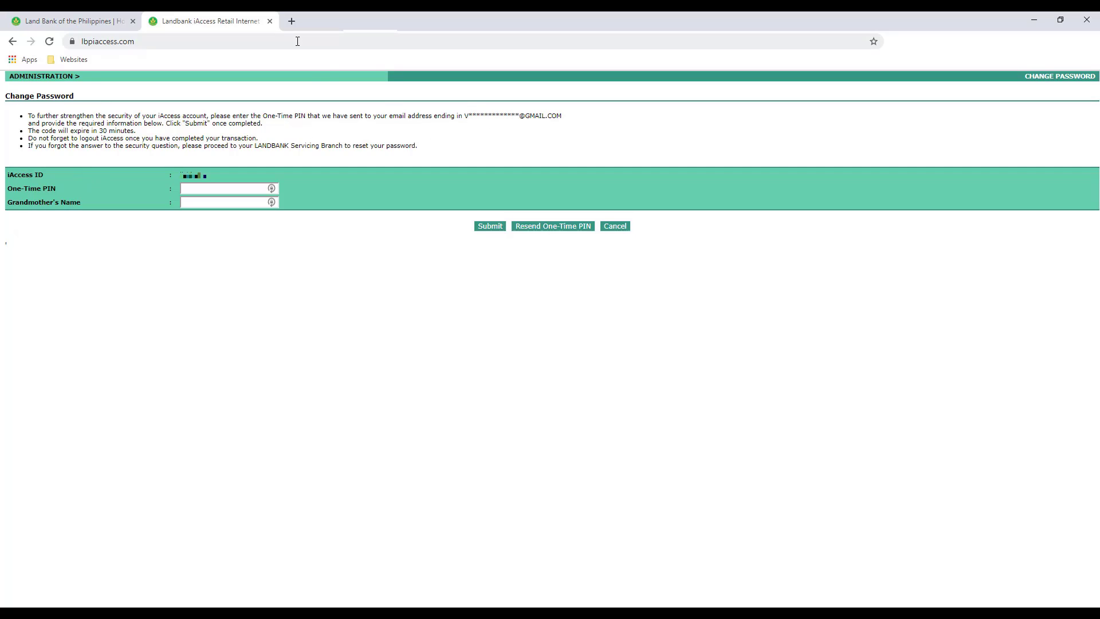
Step: Open gmail.com in a new tab and enter the Gmail account's e-mail address to sign in
{"action": "left_click", "coordinate": [293, 21]}
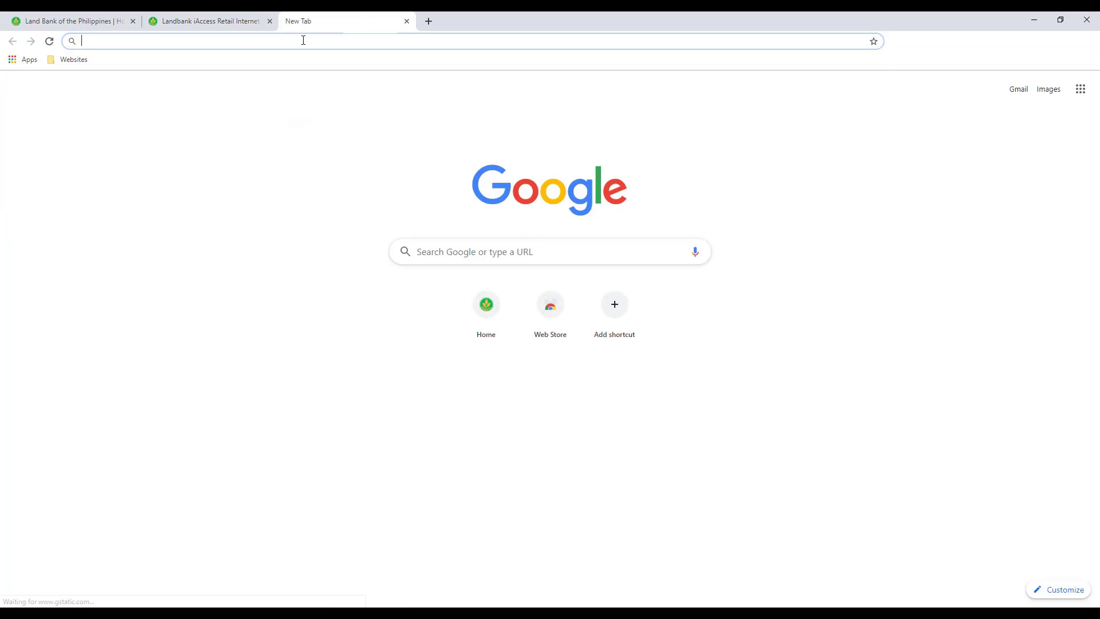
{"action": "type", "text": "gmail.com"}
{"action": "key", "text": "Return"}
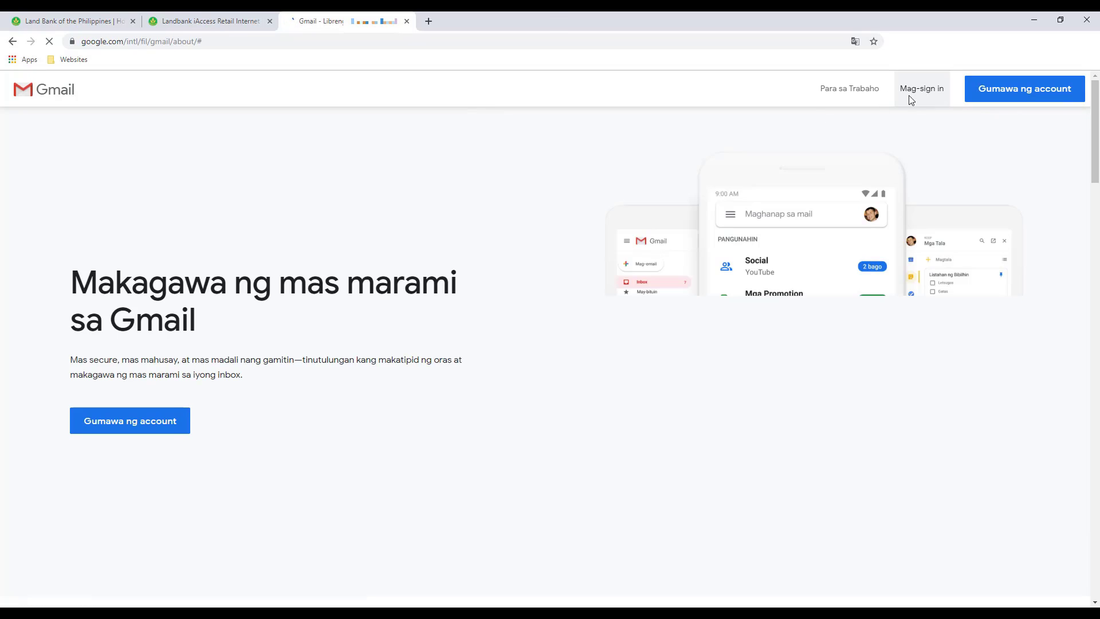
{"action": "left_click", "coordinate": [910, 93]}
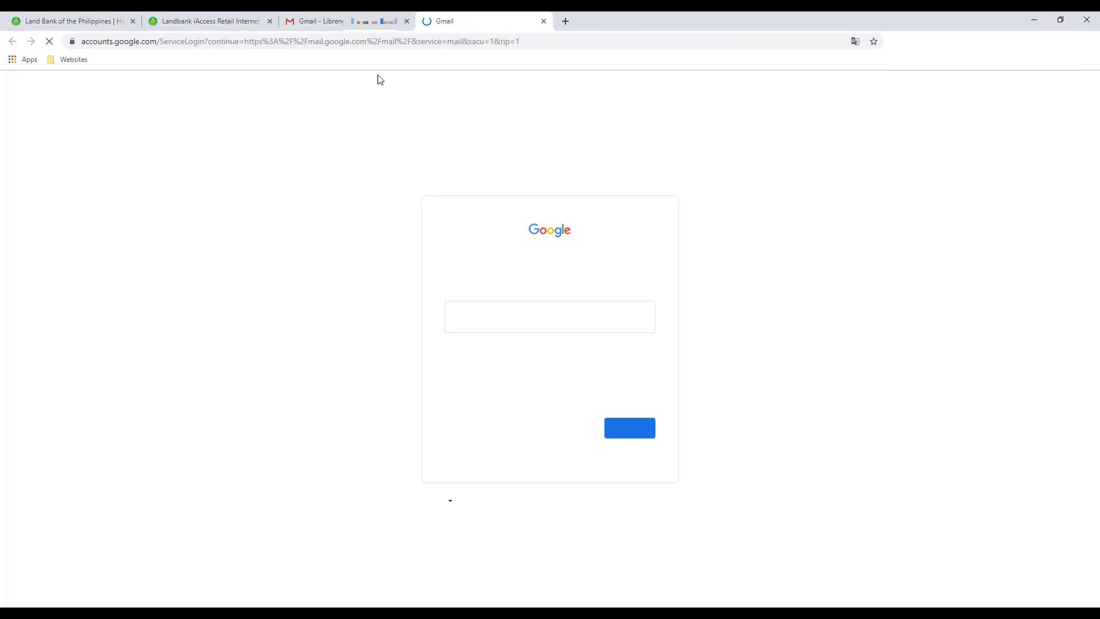
{"action": "left_click", "coordinate": [447, 326]}
{"action": "type", "text": "username"}
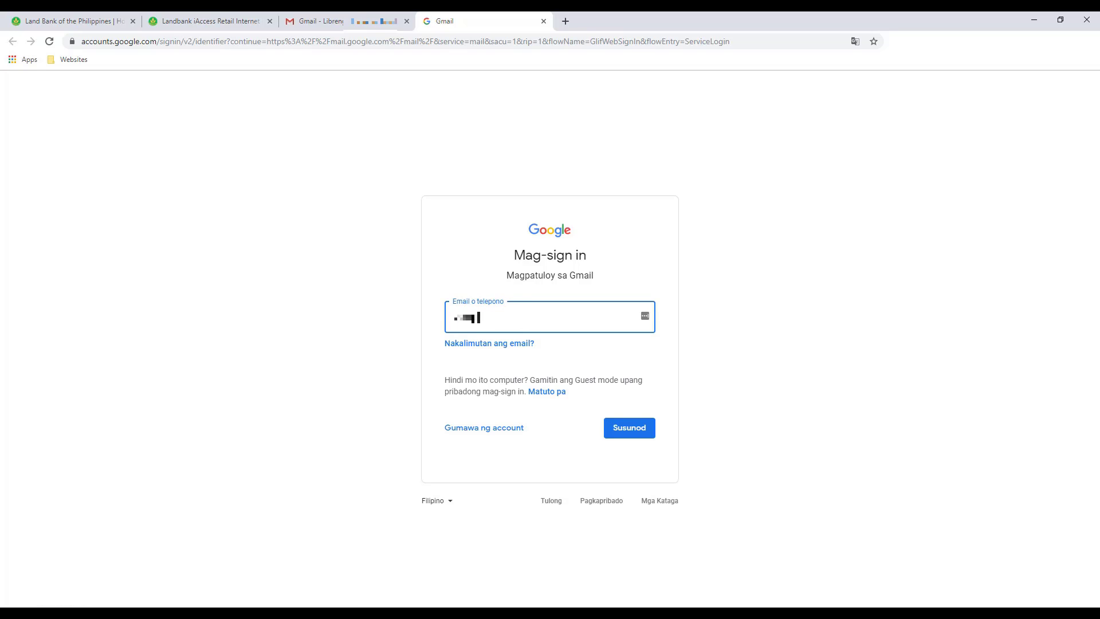
{"action": "type", "text": "o"}
{"action": "key", "text": "Return"}
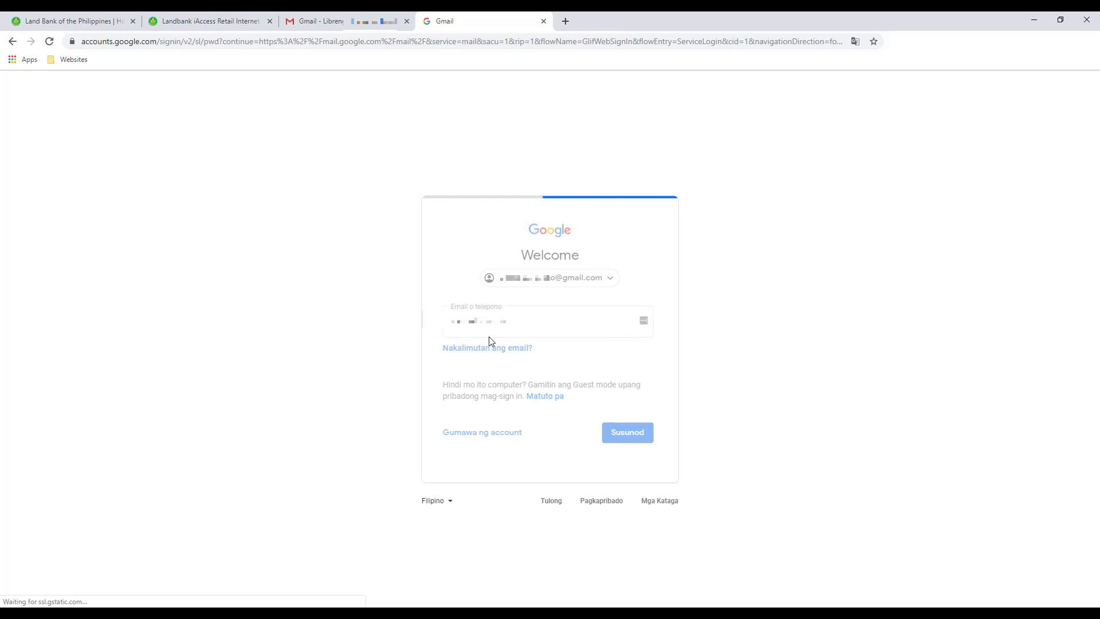
Step: Enter the Gmail account password, dismiss the save-password and email-links prompts, and head back toward iAccess
{"action": "type", "text": "*"}
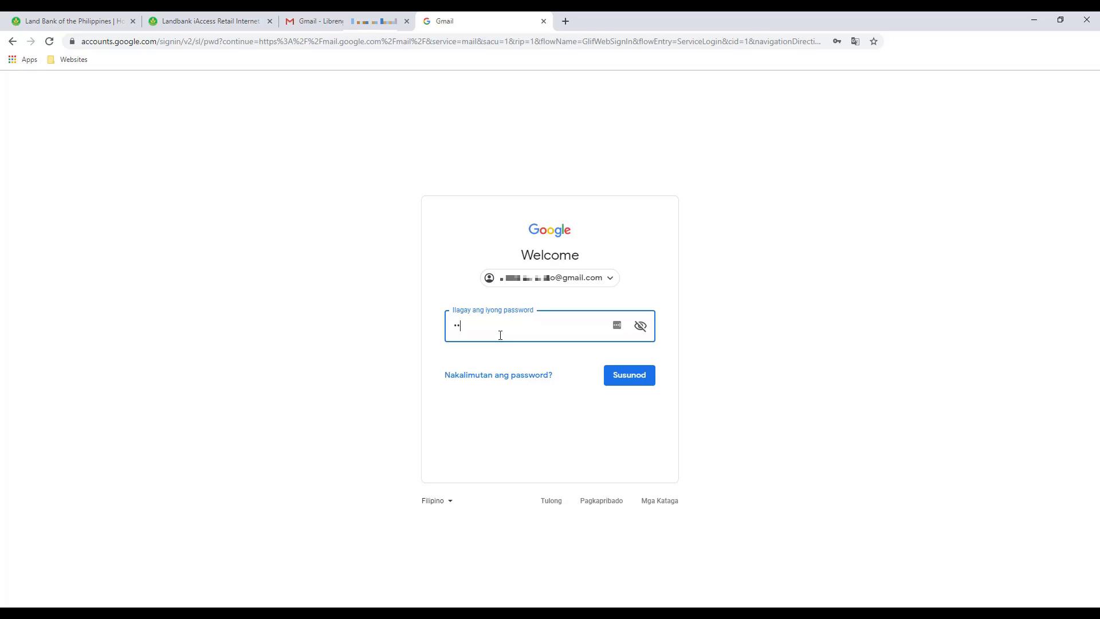
{"action": "type", "text": "*******"}
{"action": "key", "text": "Return"}
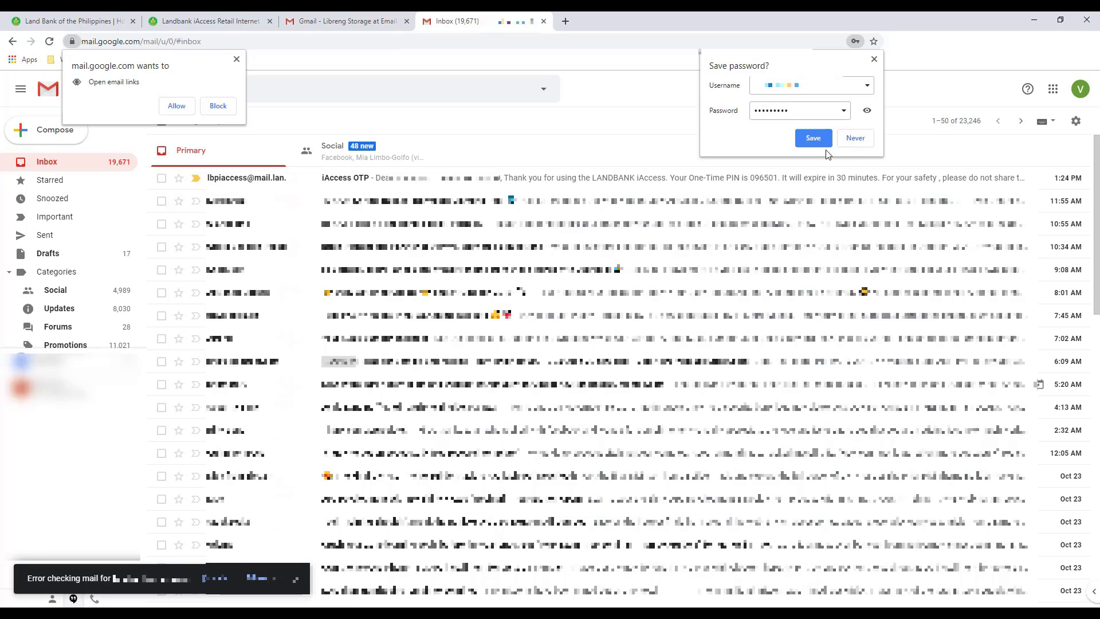
{"action": "left_click", "coordinate": [856, 141]}
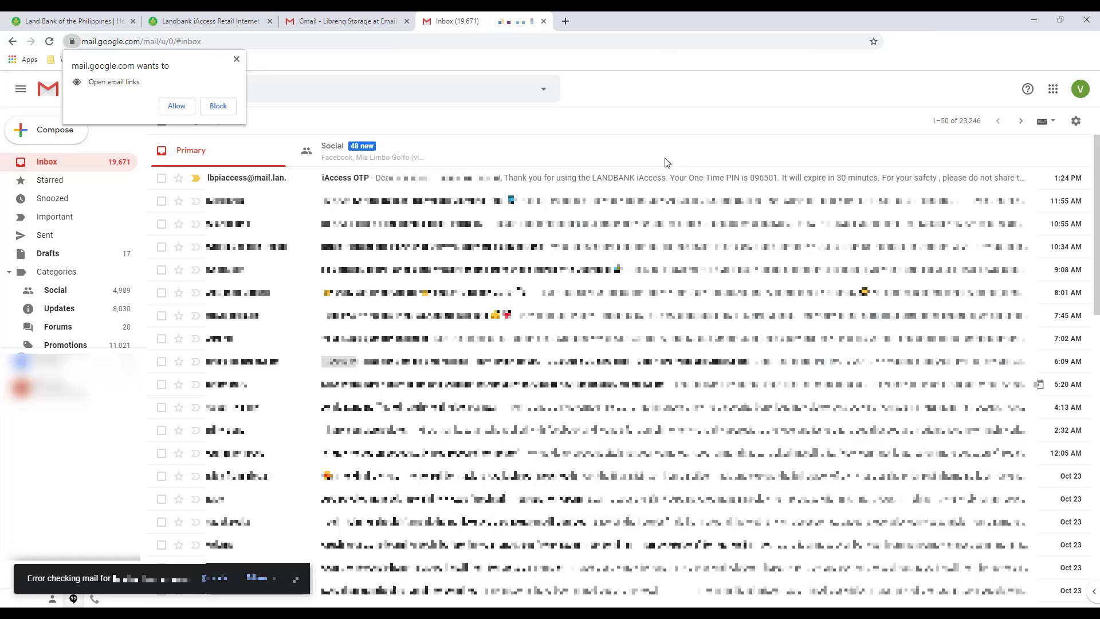
{"action": "left_click", "coordinate": [236, 60]}
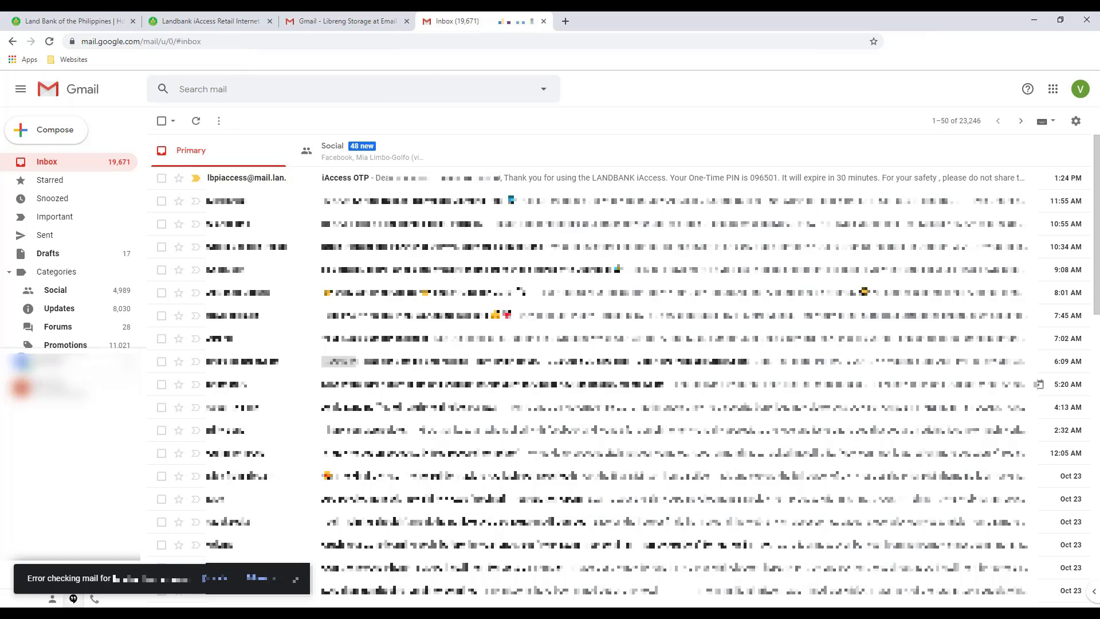
{"action": "left_click", "coordinate": [347, 20]}
Step: Enter the emailed One-Time PIN and grandmother's name answer on the Change Password page, then submit
{"action": "left_click", "coordinate": [189, 20]}
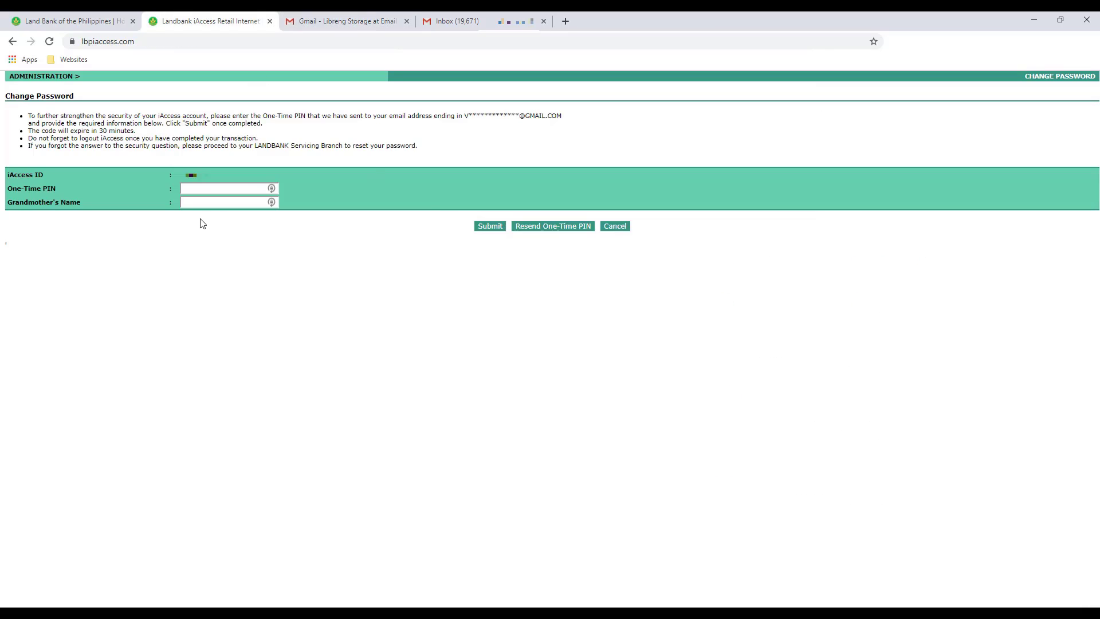
{"action": "left_click", "coordinate": [240, 188]}
{"action": "left_click", "coordinate": [209, 203]}
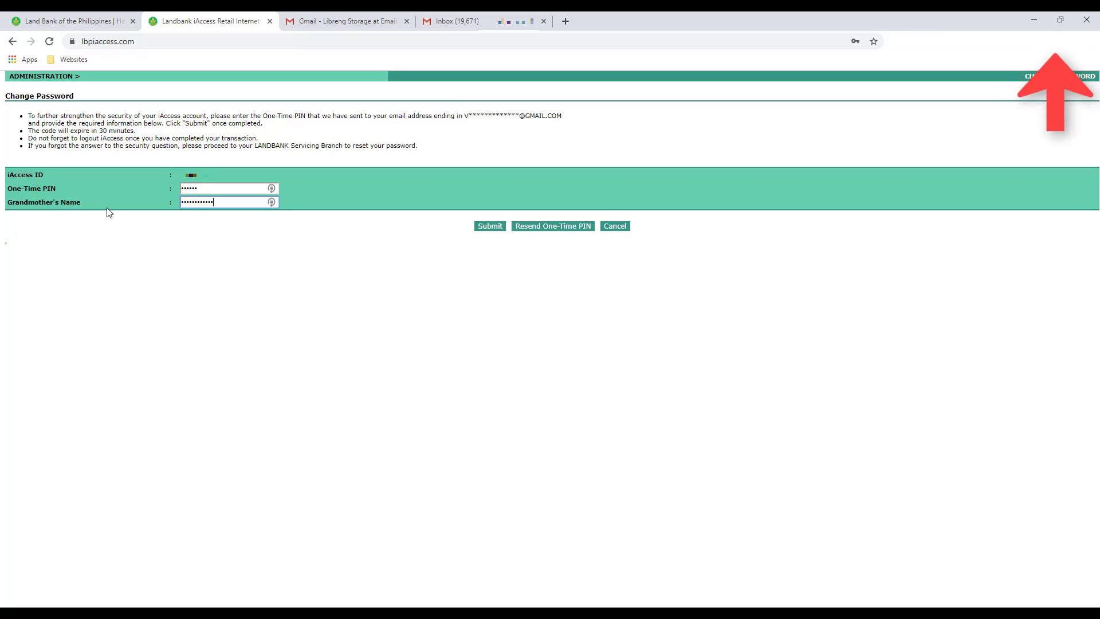
{"action": "left_click", "coordinate": [495, 228]}
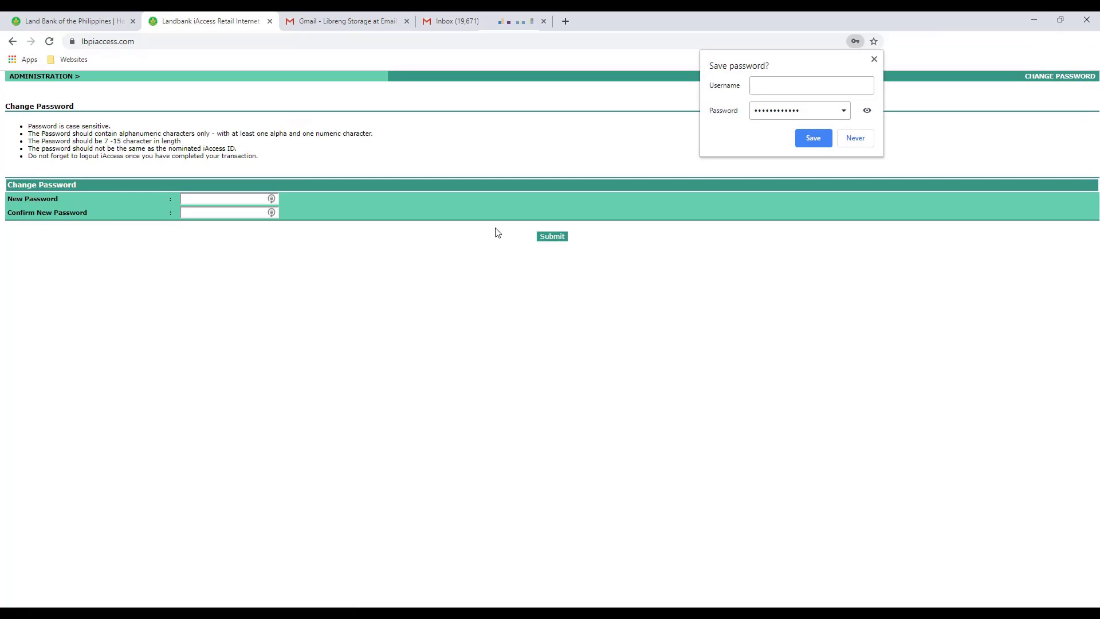
Step: Decline saving the browser password and review the case-sensitive, alphanumeric password rules
{"action": "left_click", "coordinate": [855, 138]}
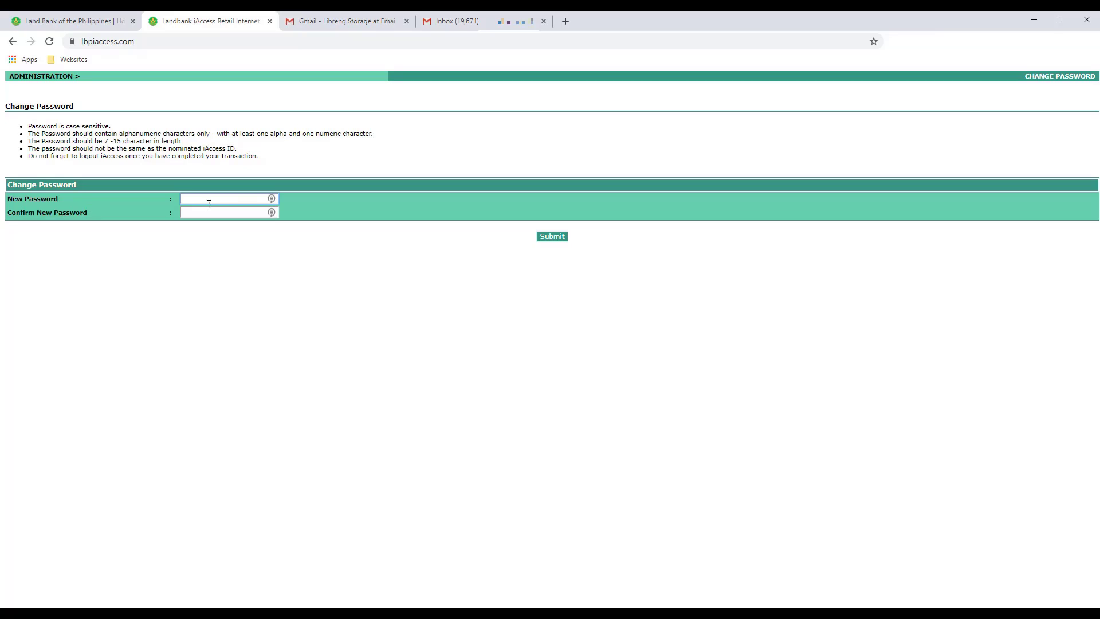
{"action": "left_click", "coordinate": [223, 200]}
{"action": "left_click_drag", "start_coordinate": [110, 125], "coordinate": [46, 128]}
{"action": "left_click_drag", "start_coordinate": [128, 133], "coordinate": [149, 139]}
{"action": "left_click", "coordinate": [192, 136]}
{"action": "left_click_drag", "start_coordinate": [279, 134], "coordinate": [196, 146]}
{"action": "left_click", "coordinate": [95, 141]}
Step: Check the 7-15 character length limit and type the new password, moving to the confirm field
{"action": "left_click_drag", "start_coordinate": [114, 141], "coordinate": [110, 141]}
{"action": "left_click", "coordinate": [193, 200]}
{"action": "key", "text": "Tab"}
Step: Submit the new password and dismiss the alert rejecting it as recently used
{"action": "left_click", "coordinate": [552, 237]}
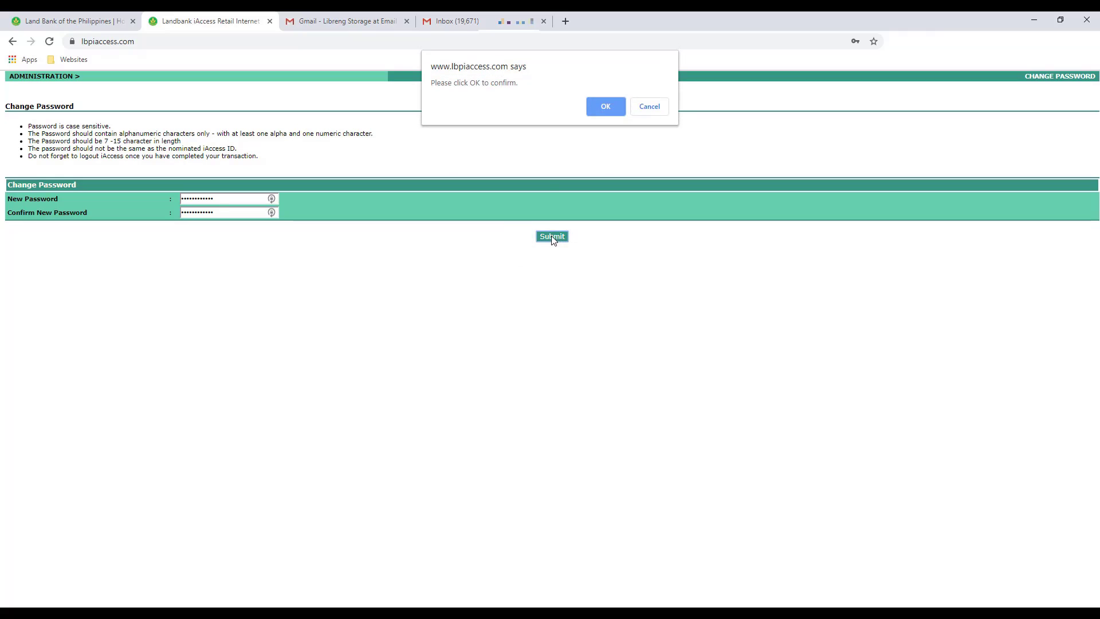
{"action": "left_click", "coordinate": [600, 108]}
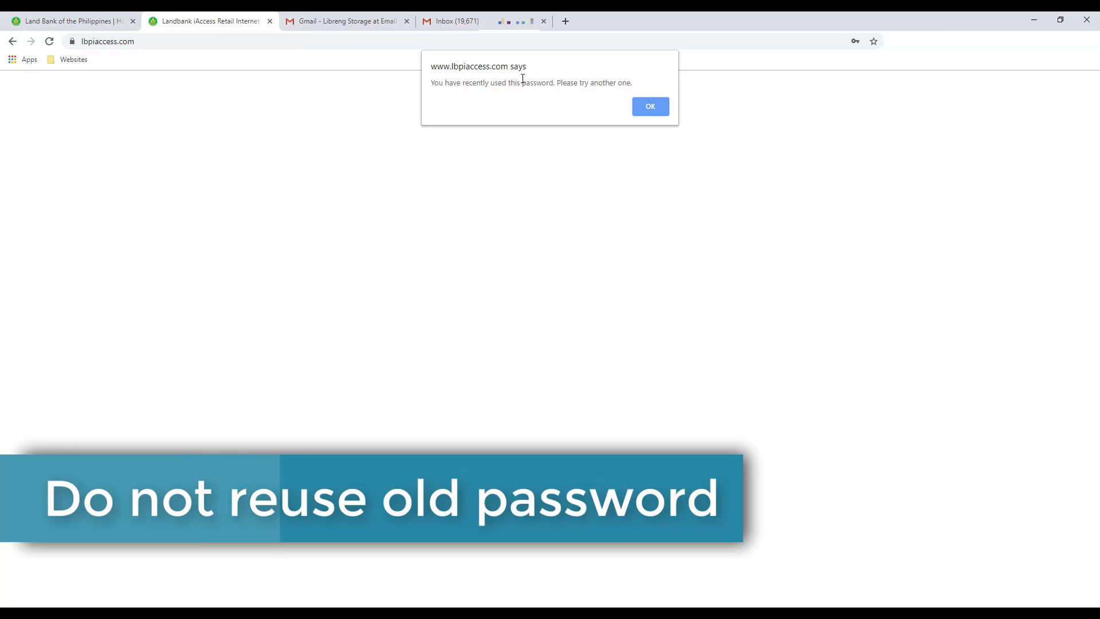
{"action": "left_click", "coordinate": [641, 104]}
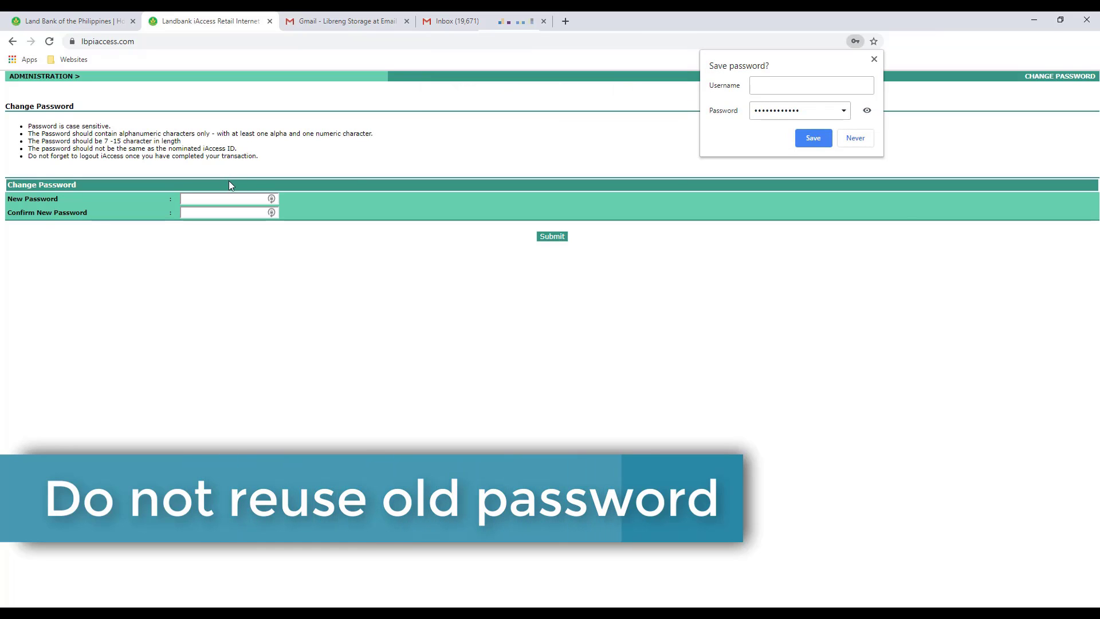
{"action": "left_click", "coordinate": [851, 138]}
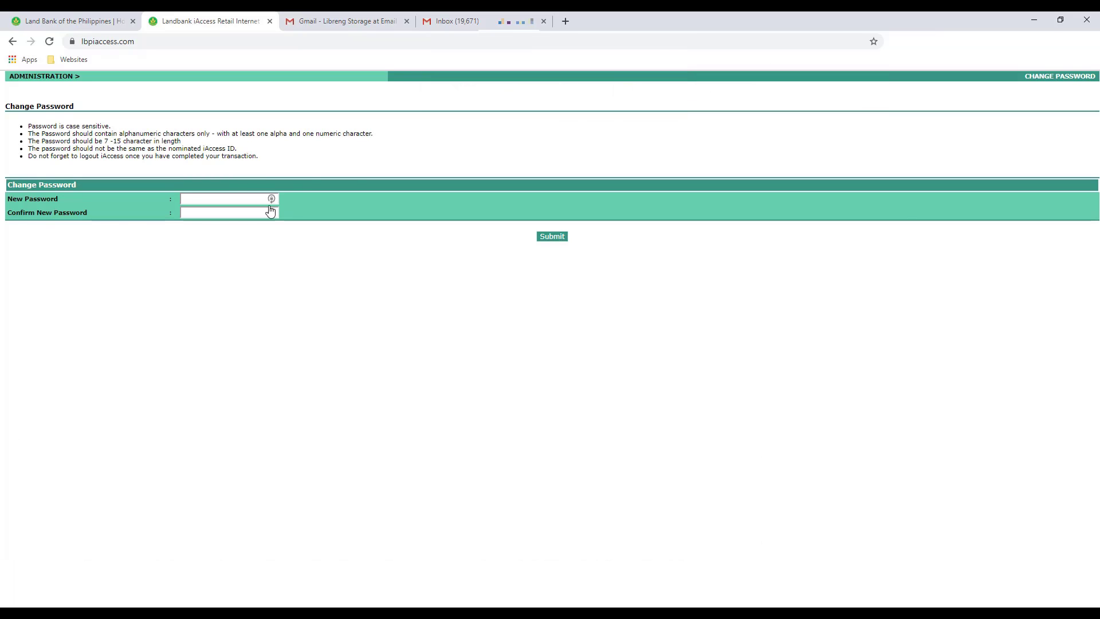
Step: Paste a different password into both password fields, then submit and confirm the change
{"action": "left_click", "coordinate": [255, 201]}
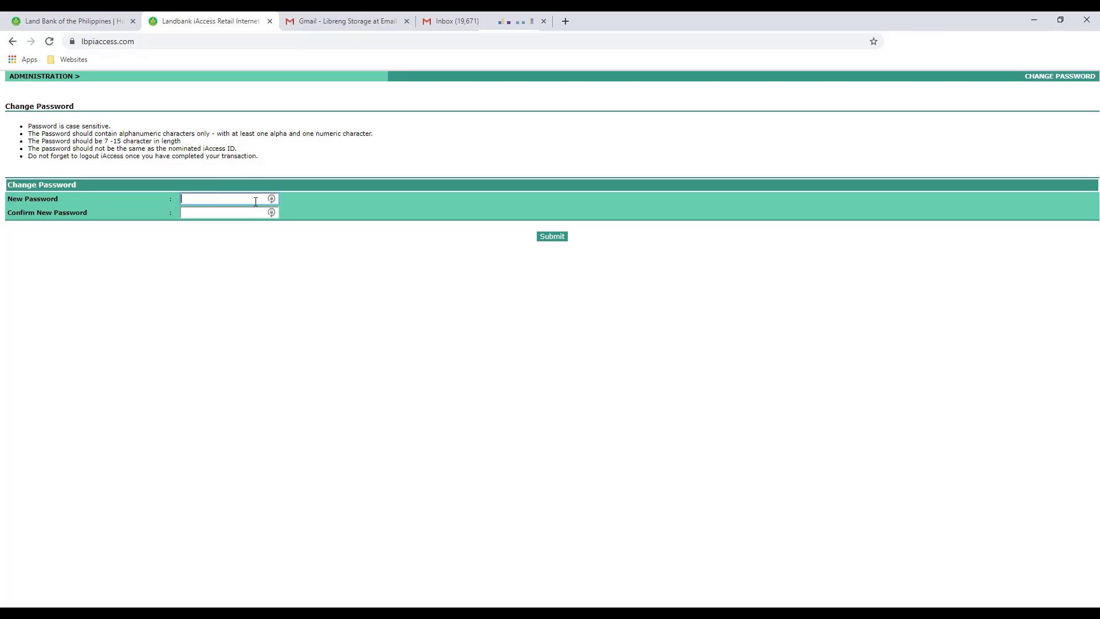
{"action": "left_click", "coordinate": [221, 198]}
{"action": "key", "text": "ctrl+v"}
{"action": "left_click", "coordinate": [217, 213]}
{"action": "key", "text": "ctrl+v"}
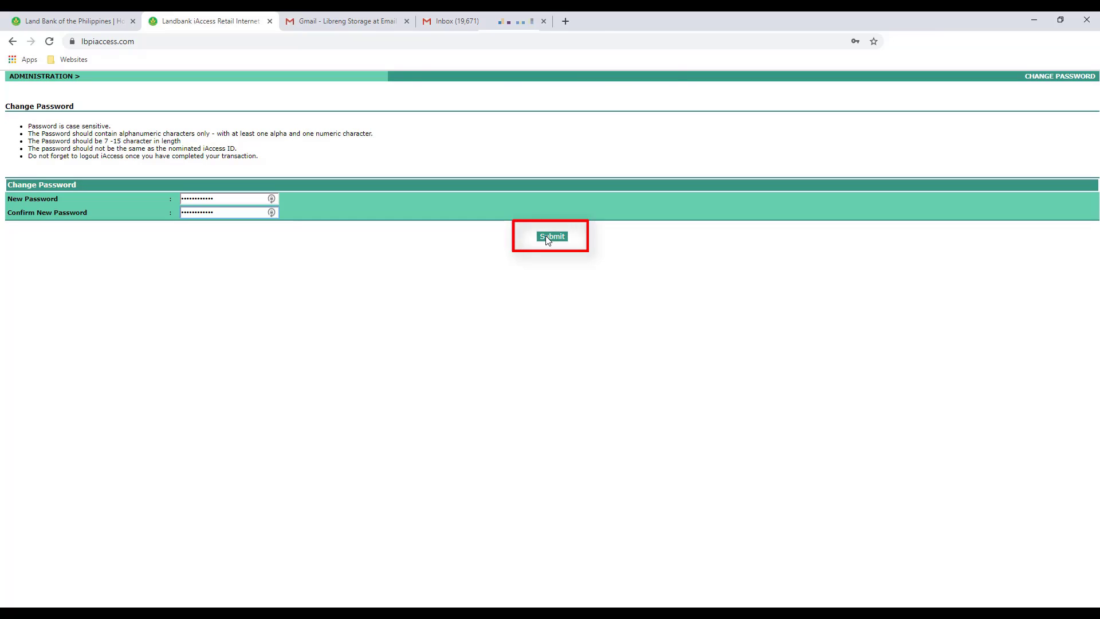
{"action": "left_click", "coordinate": [548, 237]}
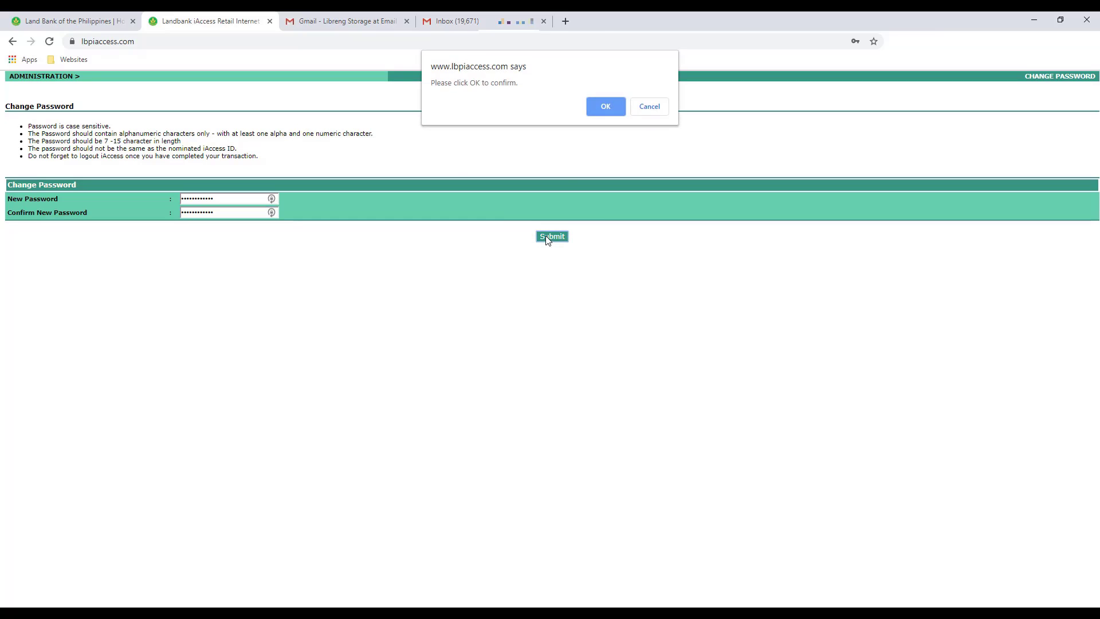
{"action": "left_click", "coordinate": [602, 108]}
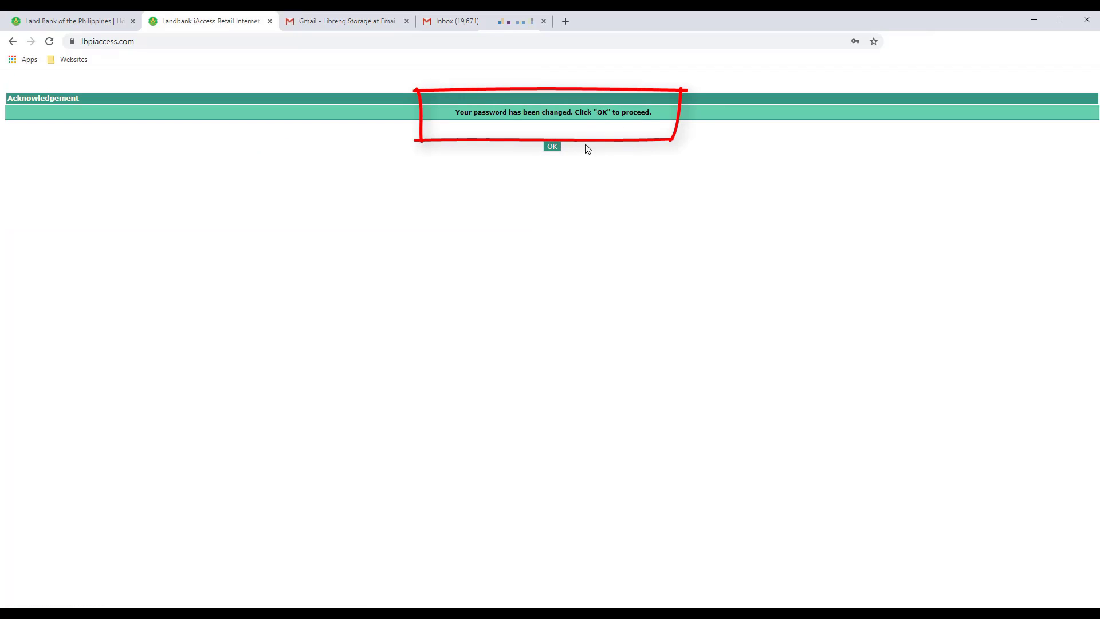
{"action": "left_click", "coordinate": [553, 148]}
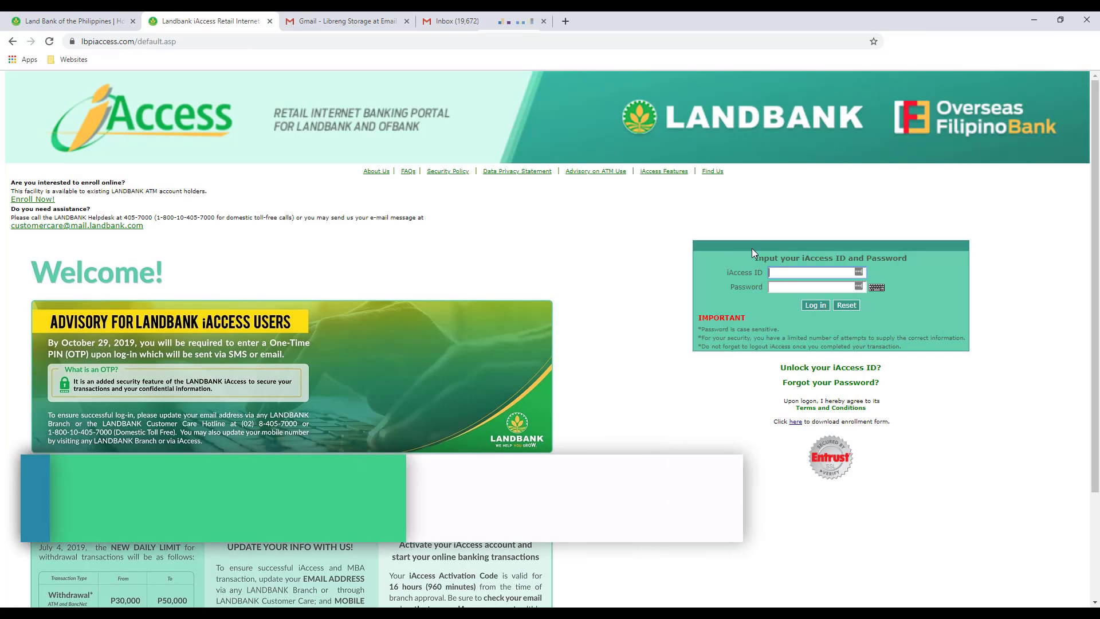
Step: Log in with the pasted new password, then log out and dismiss the logout notice
{"action": "left_click", "coordinate": [799, 289]}
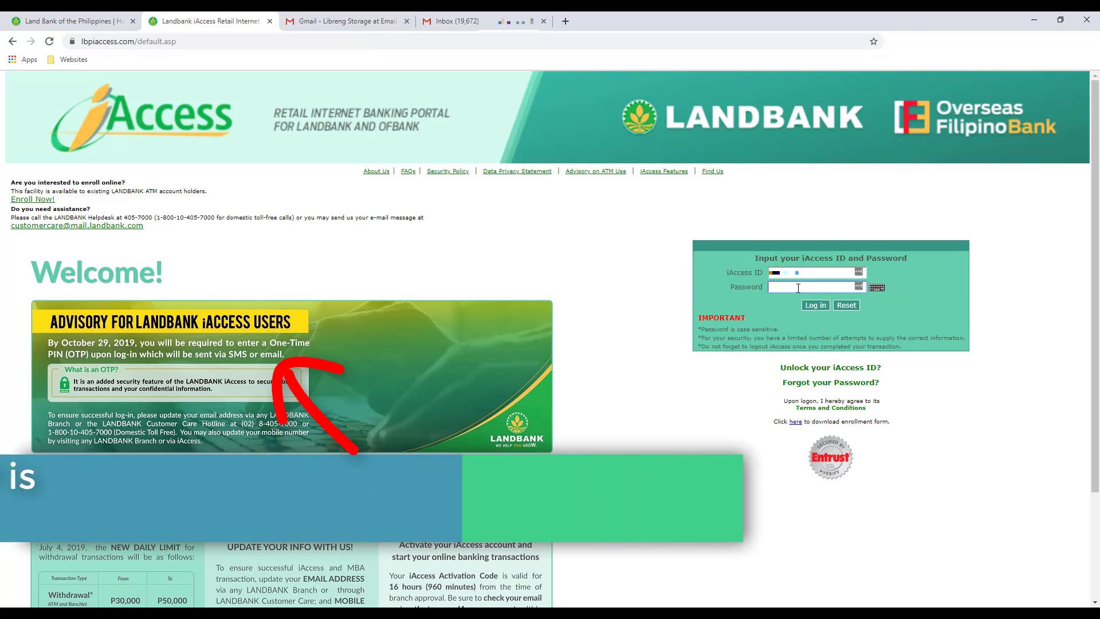
{"action": "key", "text": "ctrl+v"}
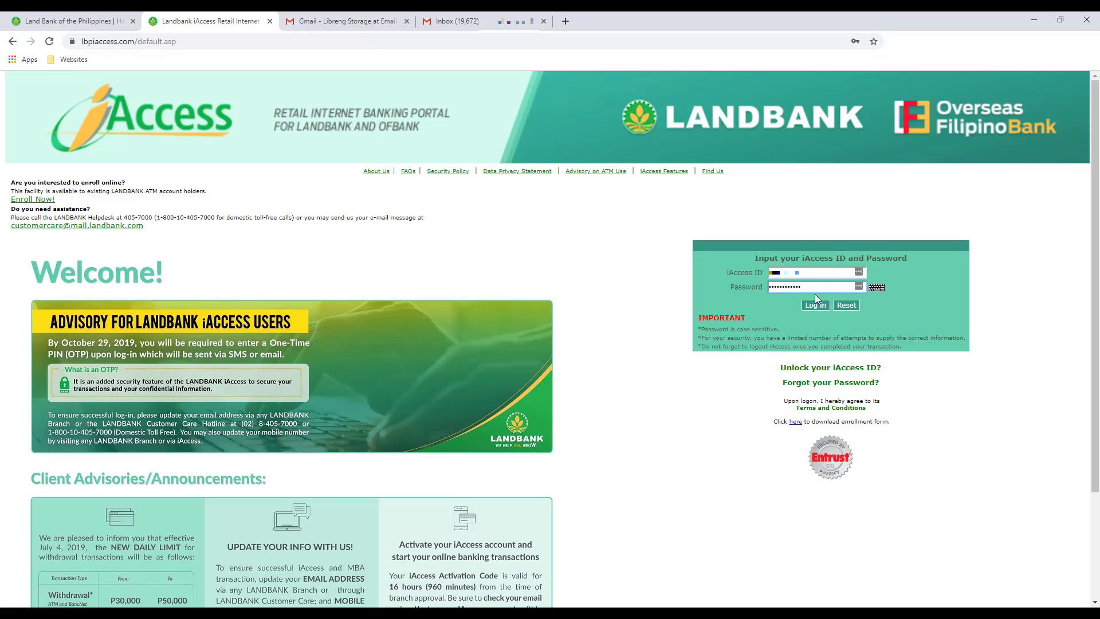
{"action": "left_click", "coordinate": [817, 307]}
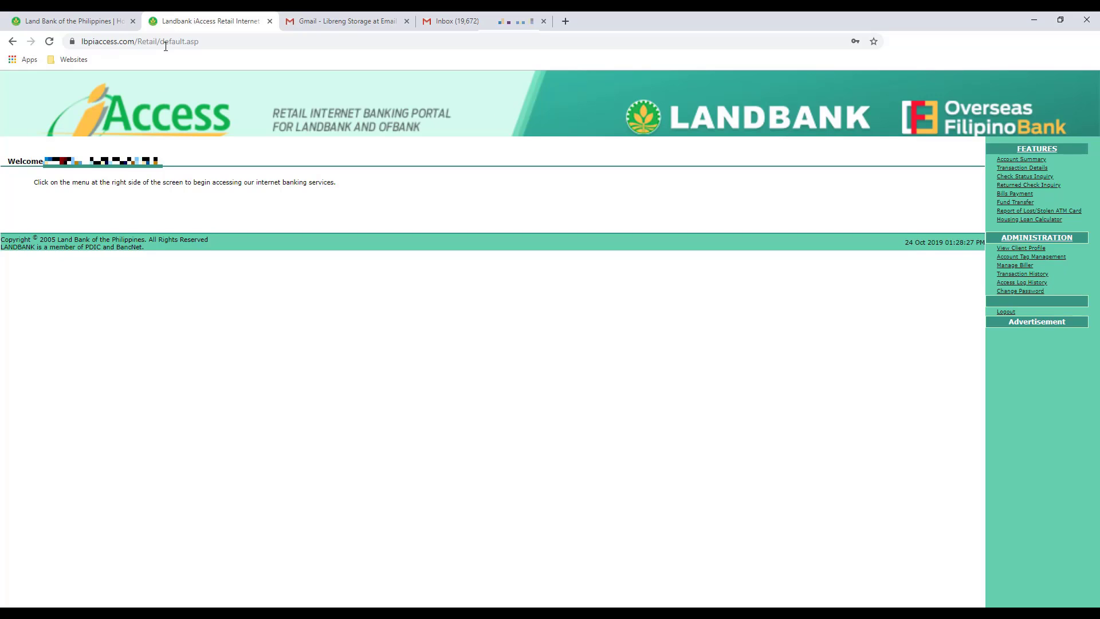
{"action": "left_click", "coordinate": [1007, 314]}
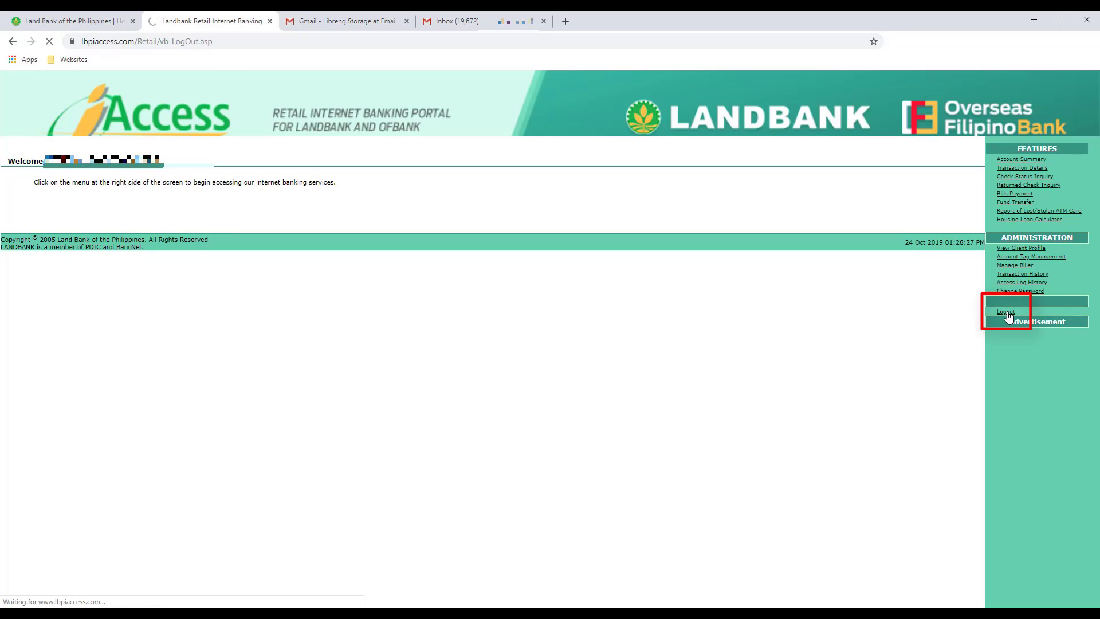
{"action": "left_click", "coordinate": [644, 109]}
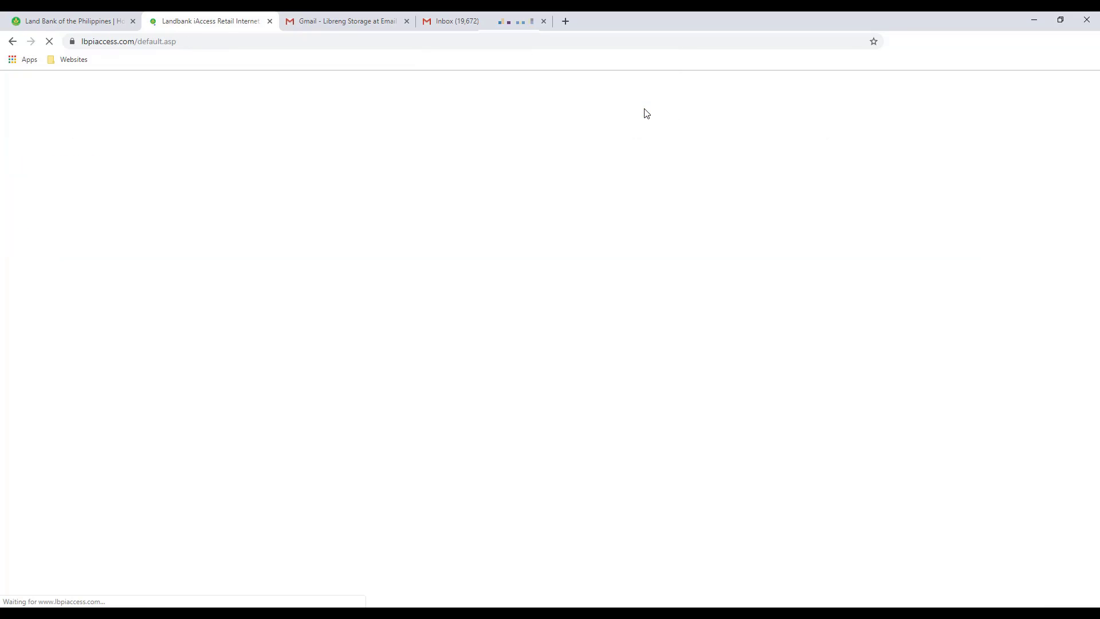